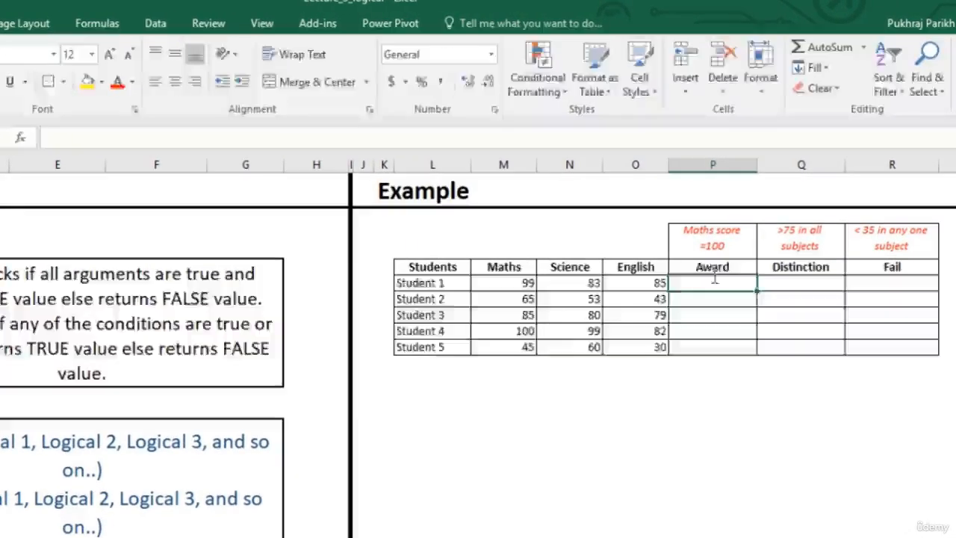
# Enter the formula =M5=100 in Student 1's Award cell to test the Maths score.
pyautogui.write('=')
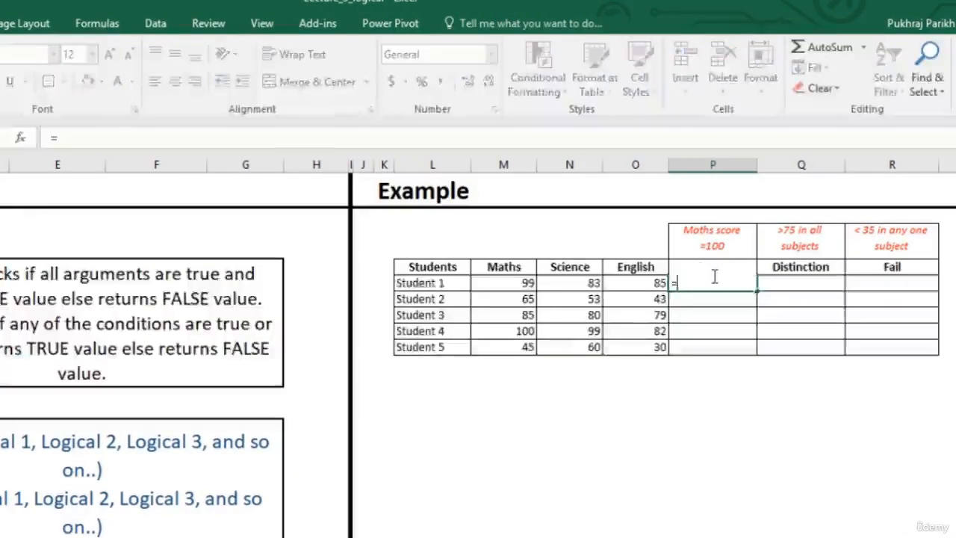
pyautogui.press('Left')
pyautogui.press('Left')
pyautogui.press('Left')
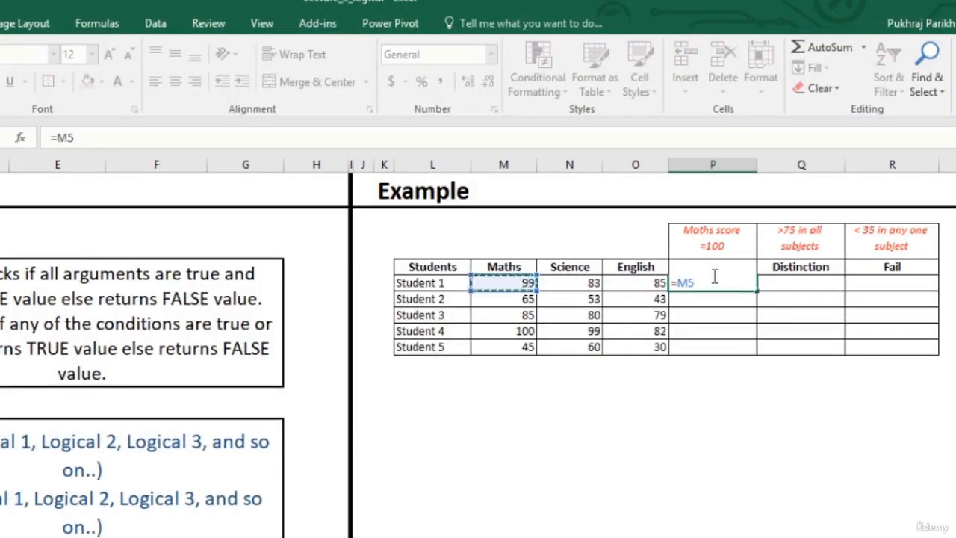
pyautogui.write('=')
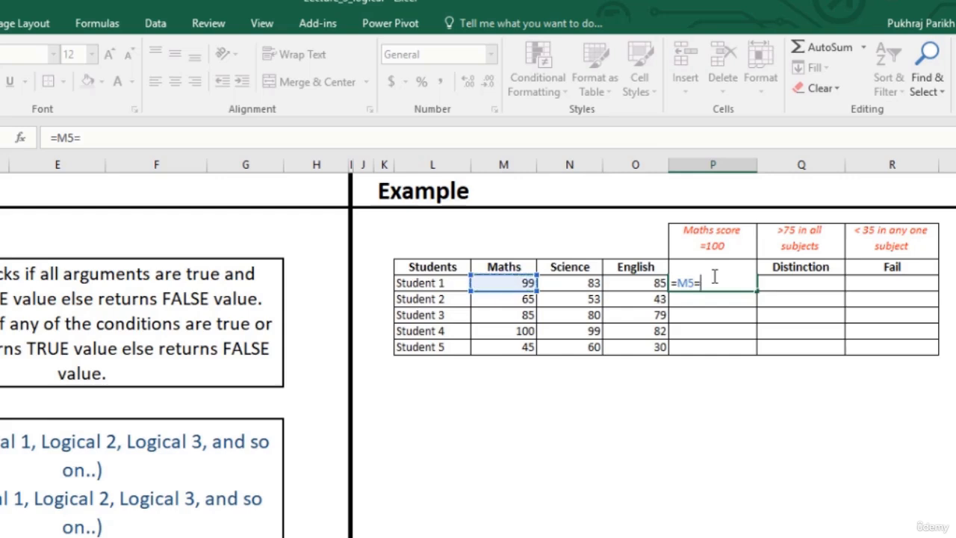
pyautogui.write('100')
pyautogui.press('Return')
# Fill the Award formula down through Student 5 and highlight Student 4's Award cell in yellow.
pyautogui.click(718, 282)
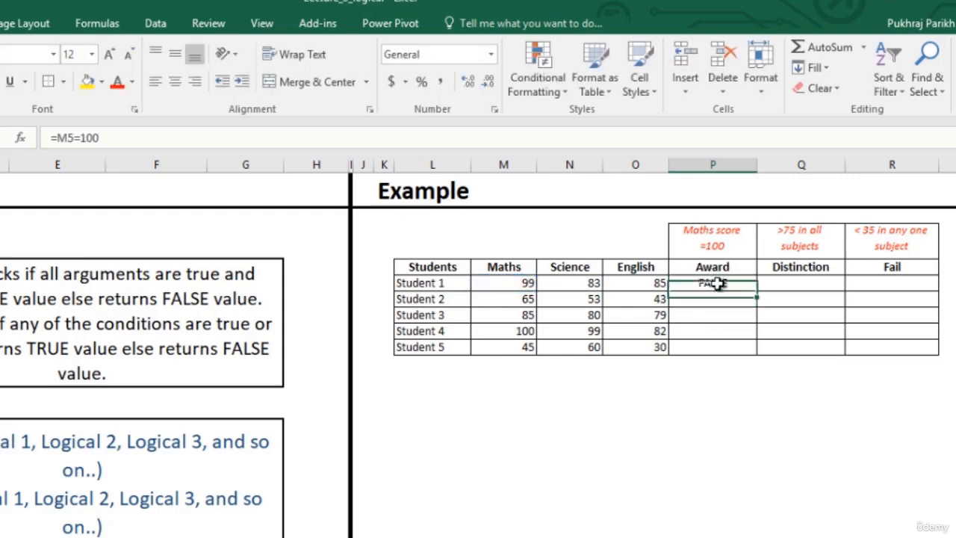
pyautogui.doubleClick(758, 291)
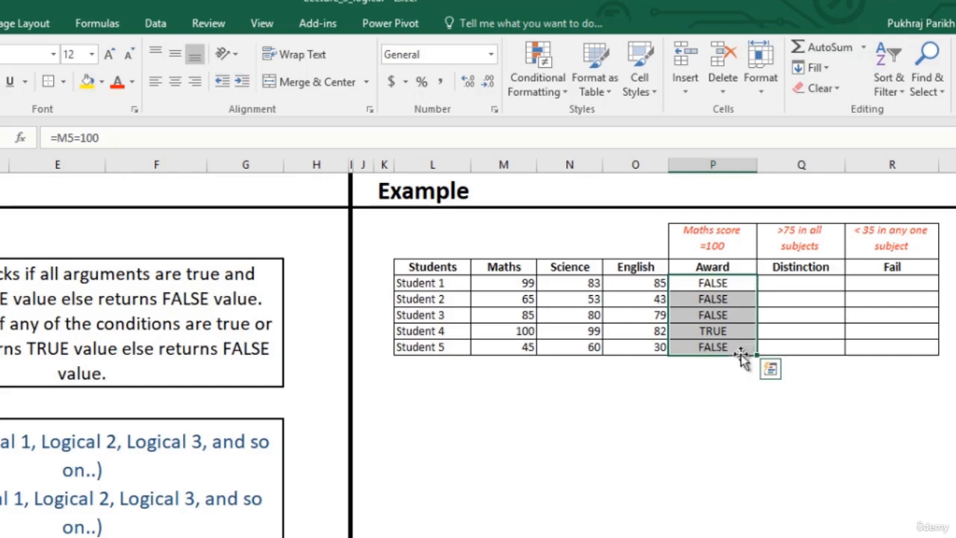
pyautogui.click(728, 331)
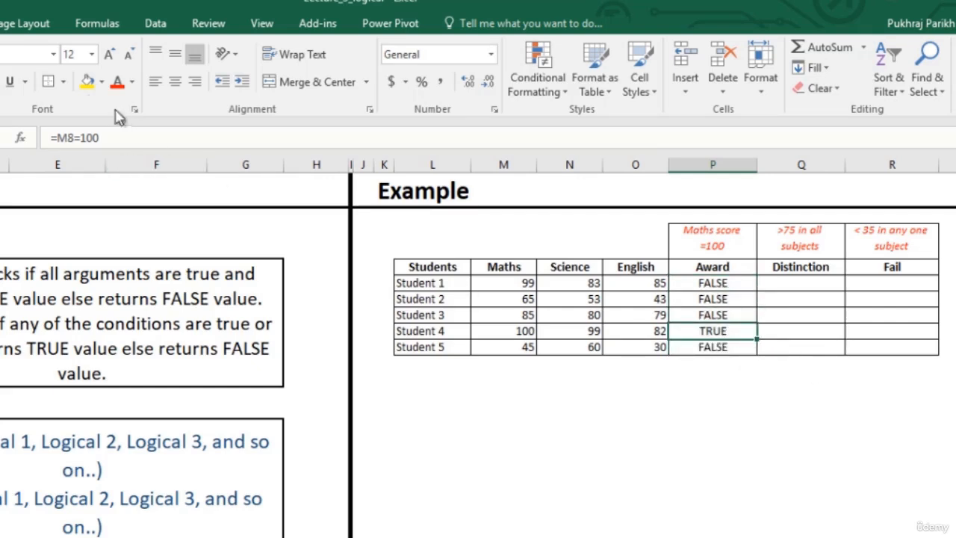
pyautogui.click(86, 81)
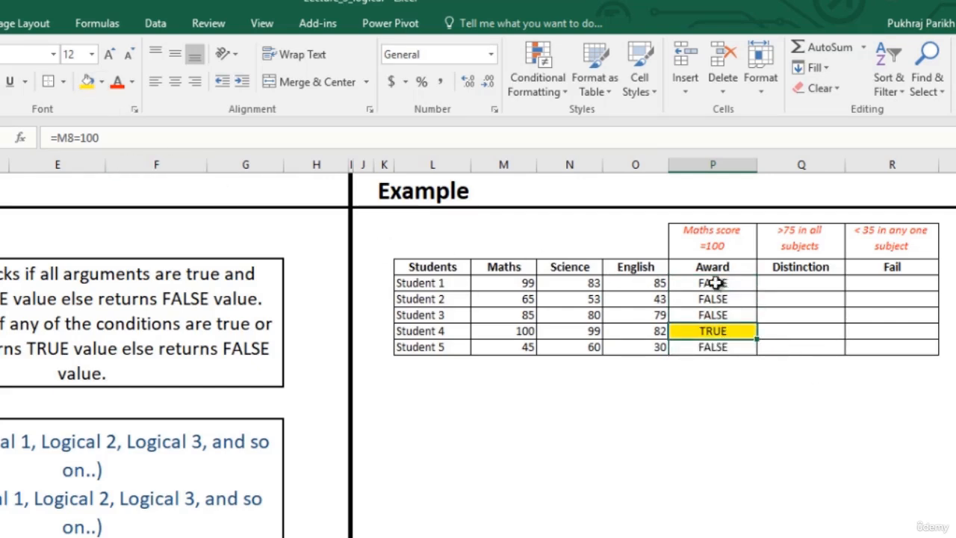
# Start an AND formula in Student 1's Distinction cell with the Maths condition M5>75.
pyautogui.click(771, 283)
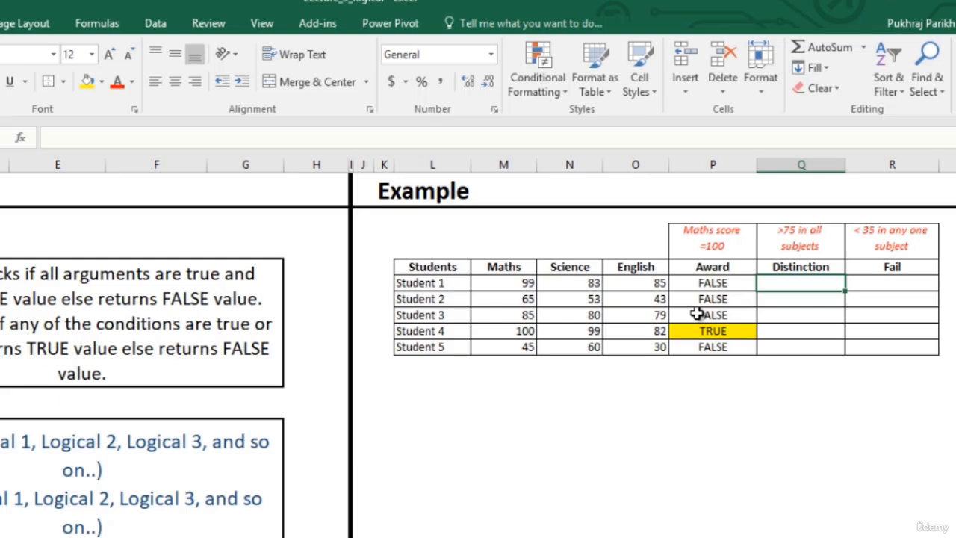
pyautogui.write('=and')
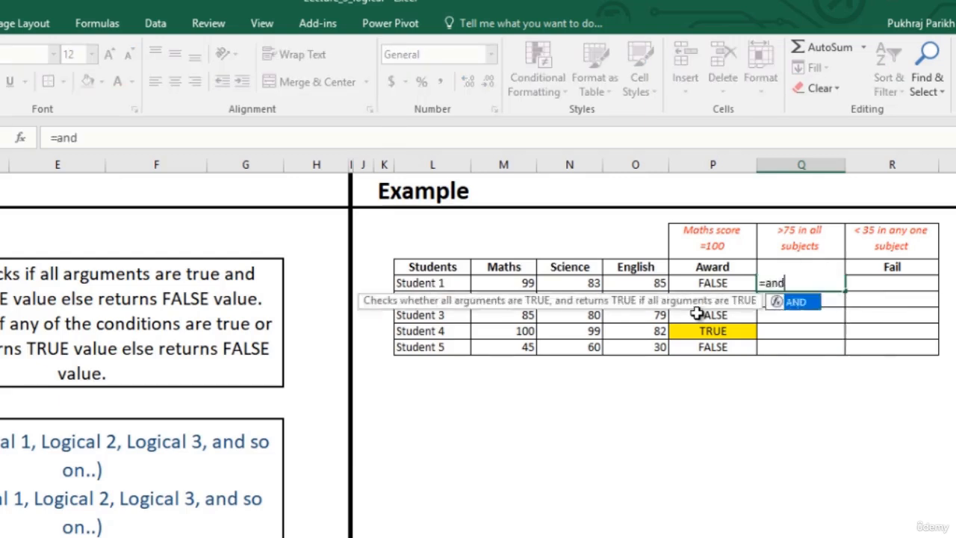
pyautogui.press('Tab')
pyautogui.press('Left')
pyautogui.press('Left')
pyautogui.press('Left')
pyautogui.press('Left')
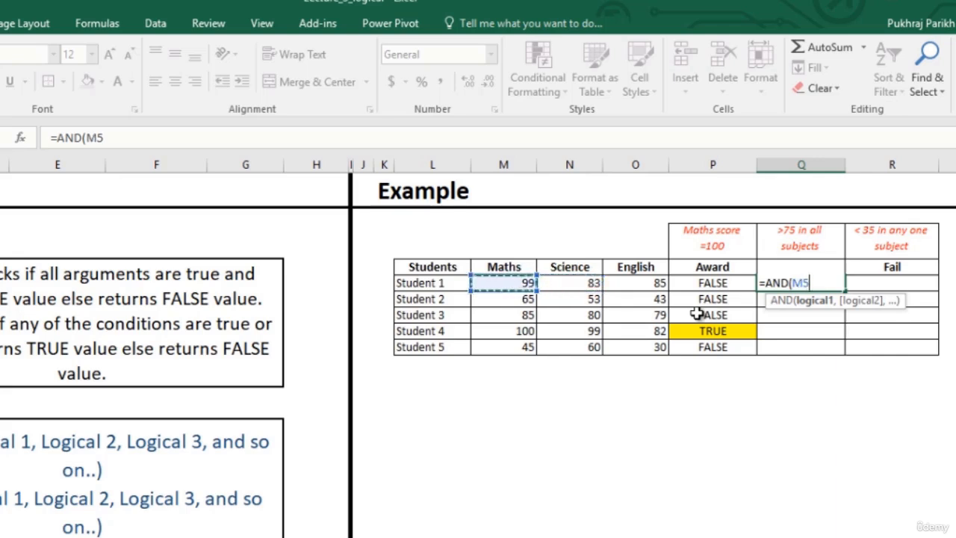
pyautogui.write('>75')
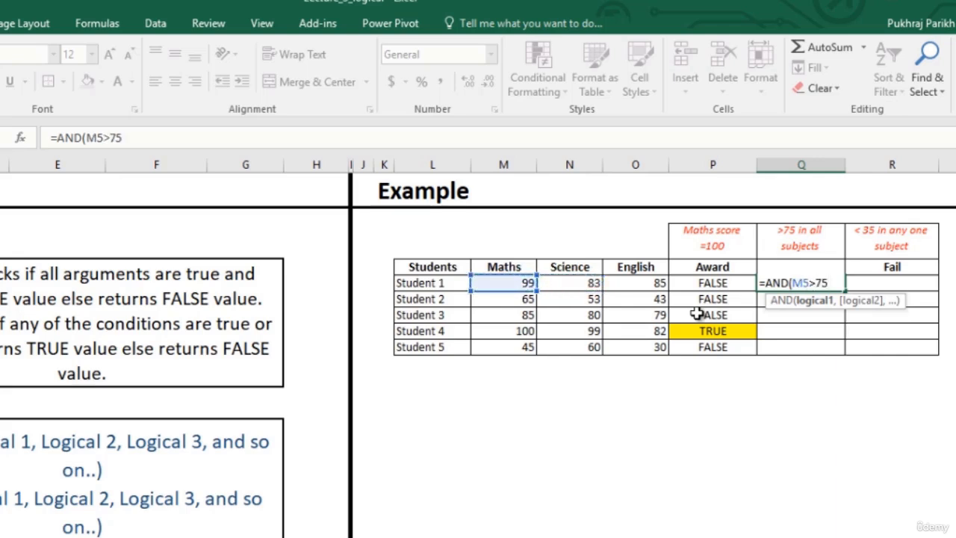
# Add the Science and English conditions N5>75 and O5>75 to the AND formula and enter it.
pyautogui.write(',')
pyautogui.press('Left')
pyautogui.press('Left')
pyautogui.press('Left')
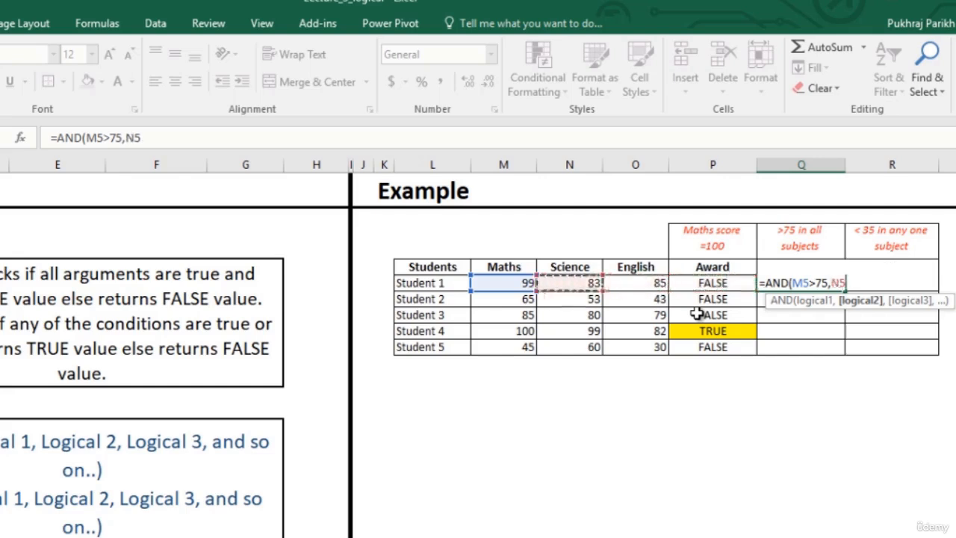
pyautogui.write('>75')
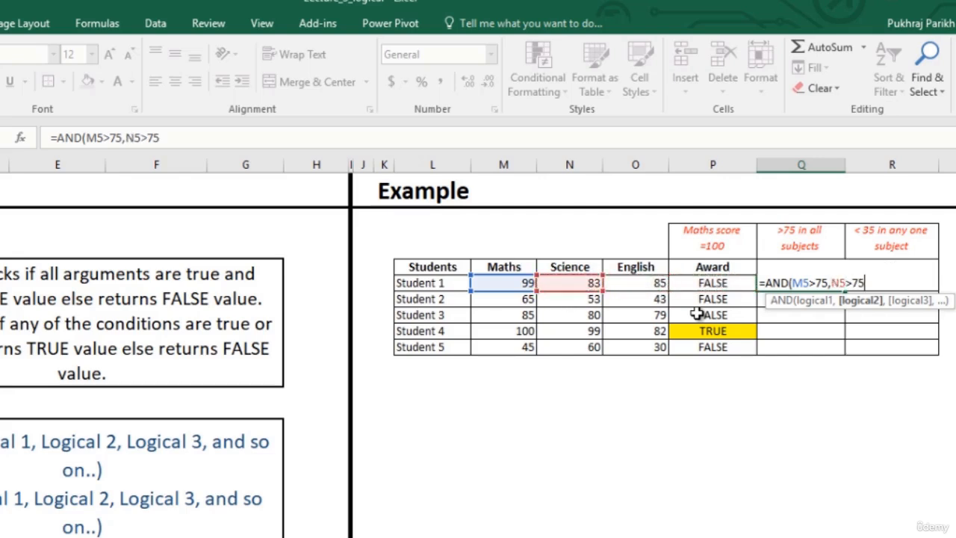
pyautogui.write(',')
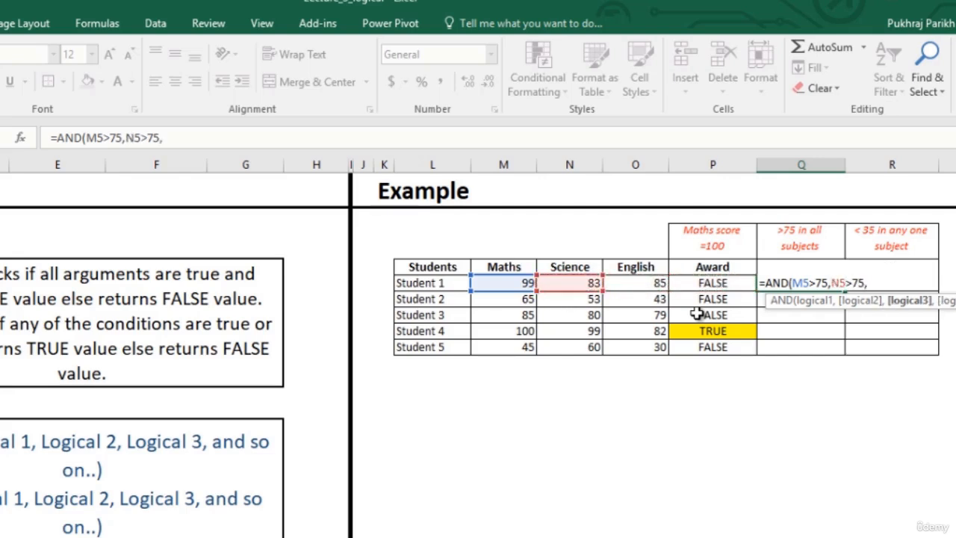
pyautogui.press('Left')
pyautogui.press('Left')
pyautogui.write('>')
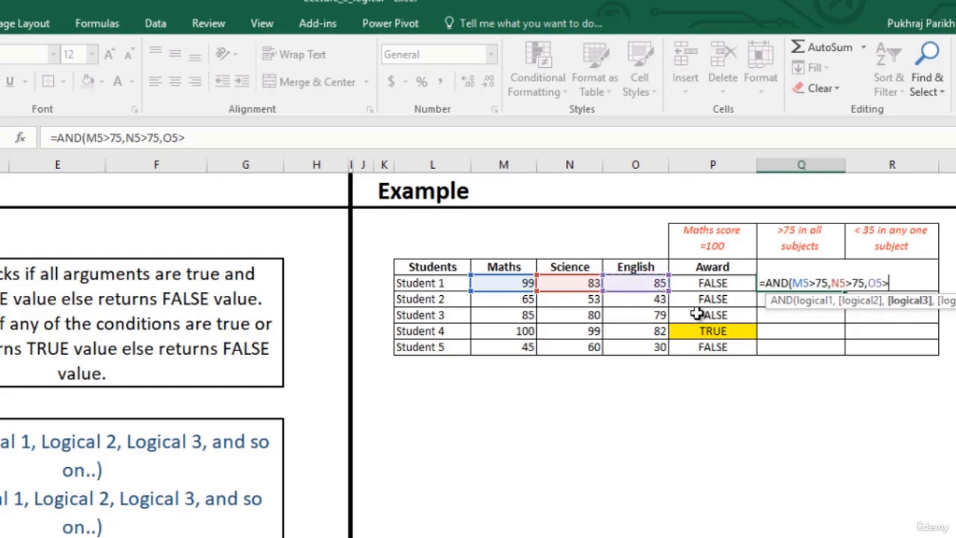
pyautogui.write('75')
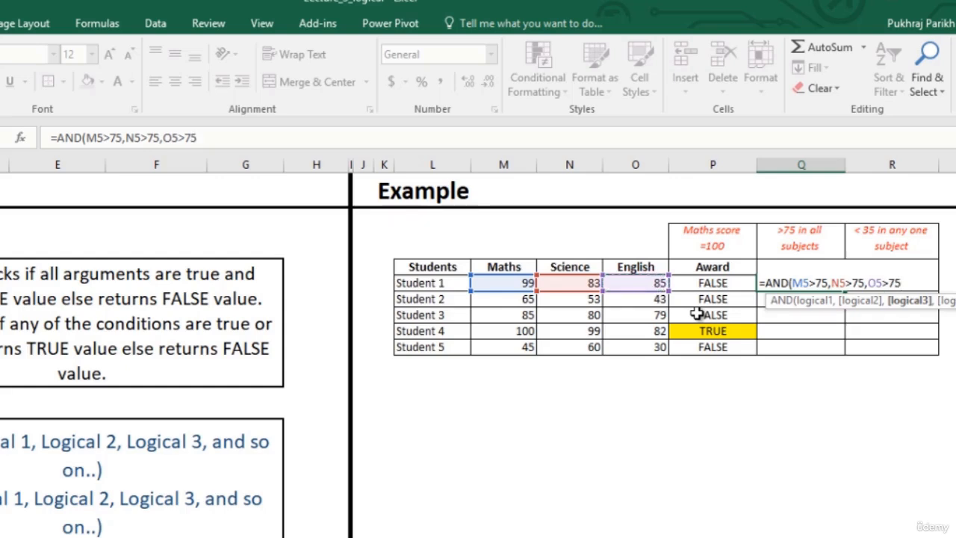
pyautogui.press('Return')
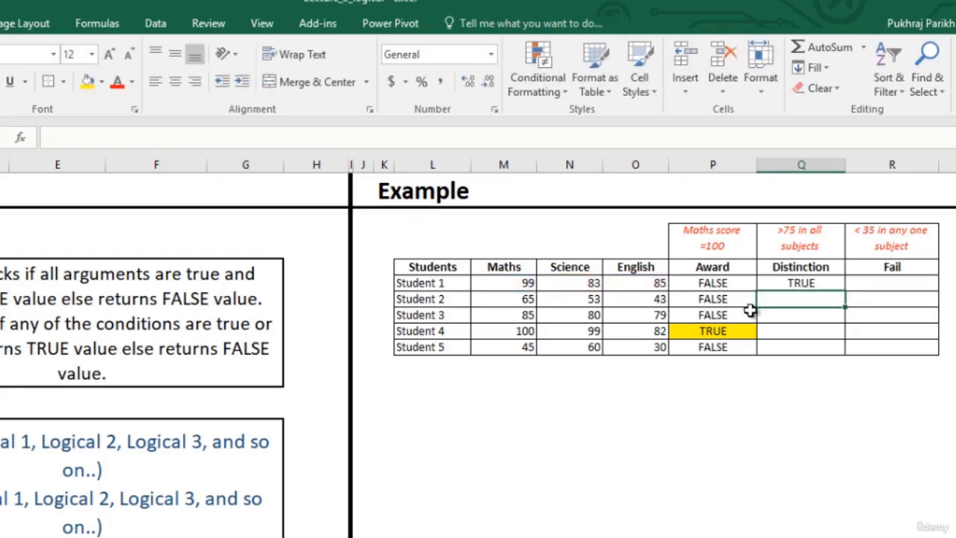
# Fill the Distinction formula down through Student 5 and highlight the Distinction cells of Students 1, 3 and 4 in yellow.
pyautogui.click(836, 284)
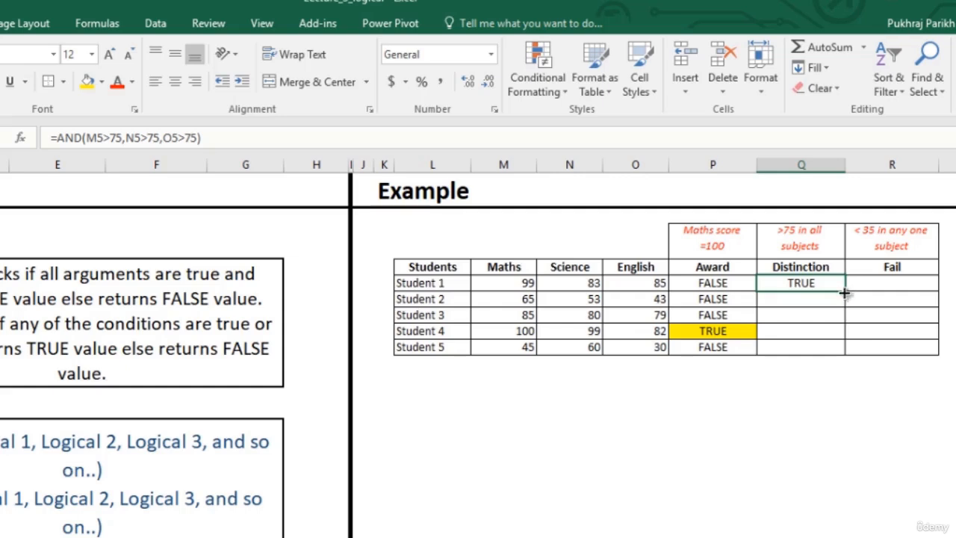
pyautogui.doubleClick(845, 290)
pyautogui.click(817, 328)
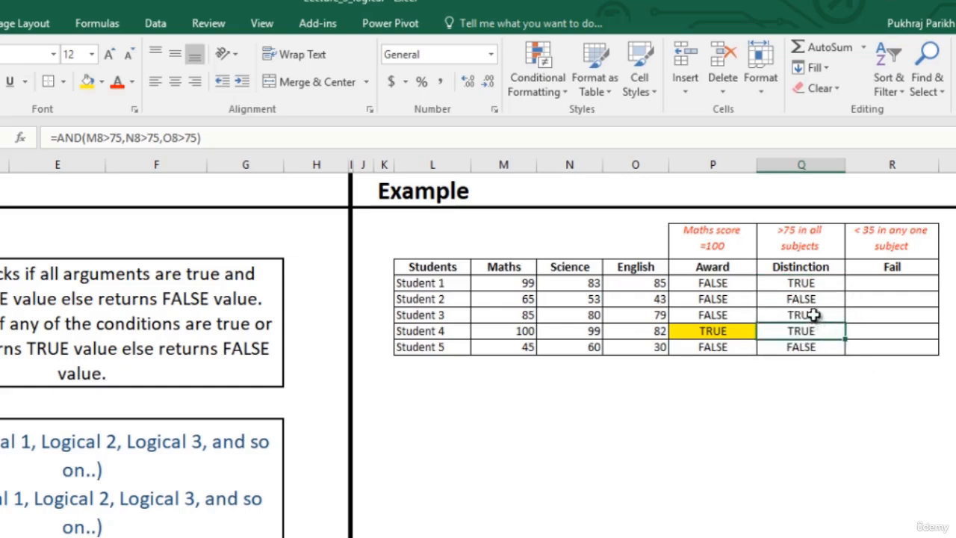
pyautogui.keyDown('ctrl'); pyautogui.click(814, 315); pyautogui.keyUp('ctrl')
pyautogui.keyDown('ctrl'); pyautogui.click(814, 283); pyautogui.keyUp('ctrl')
pyautogui.click(88, 81)
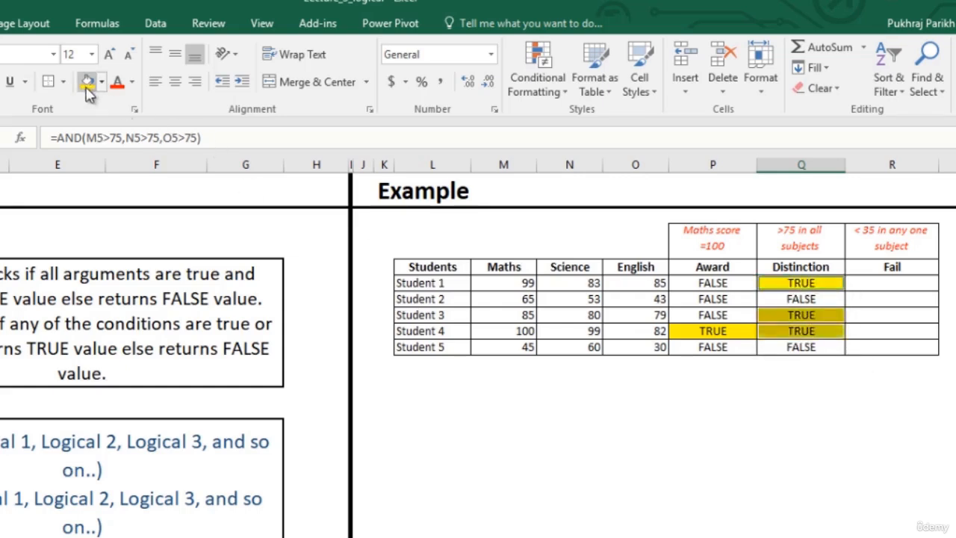
pyautogui.click(836, 381)
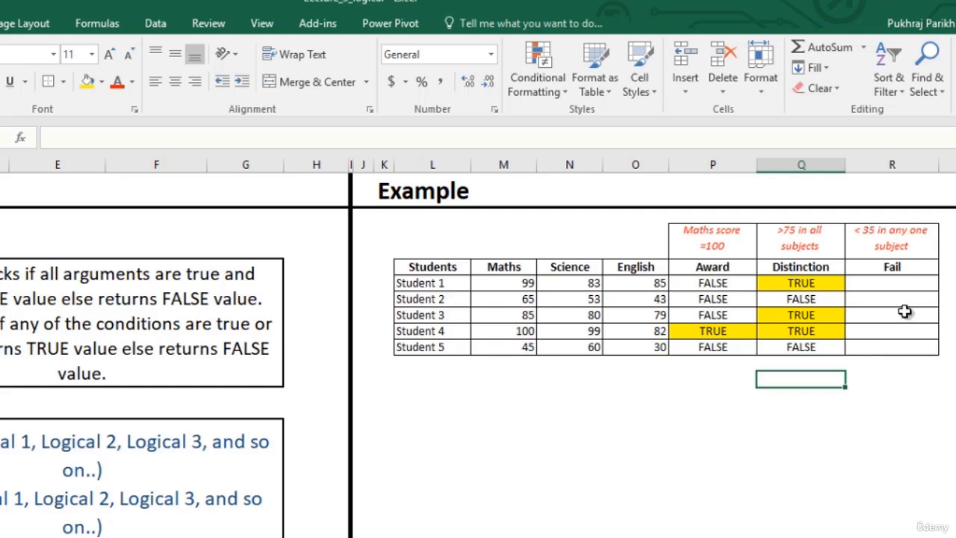
# Start an OR formula in Student 1's Fail cell with the Maths condition M5<35.
pyautogui.click(904, 283)
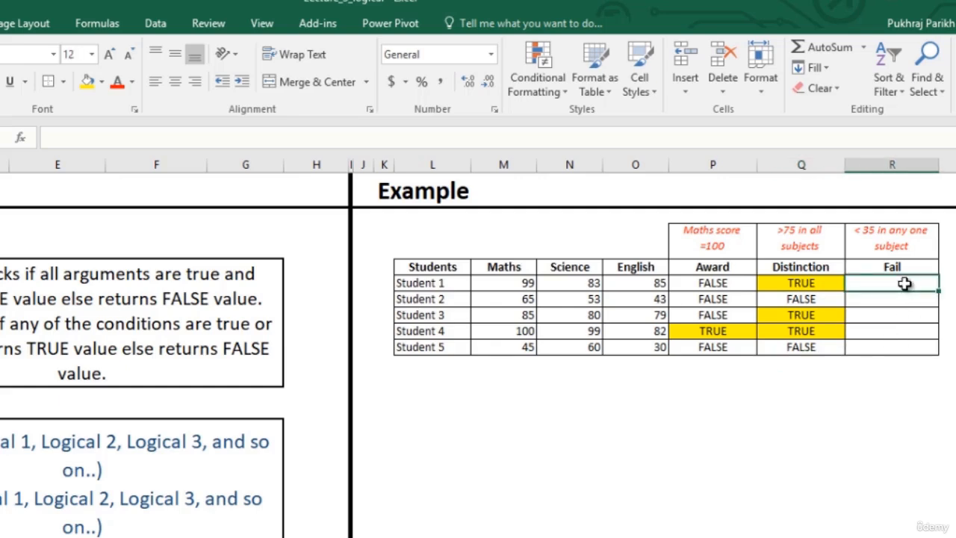
pyautogui.write('=or')
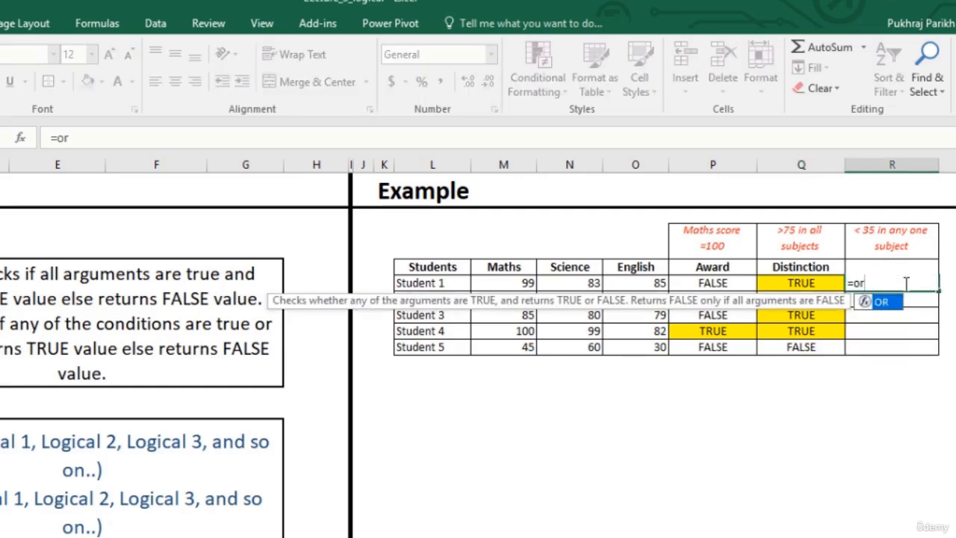
pyautogui.press('Tab')
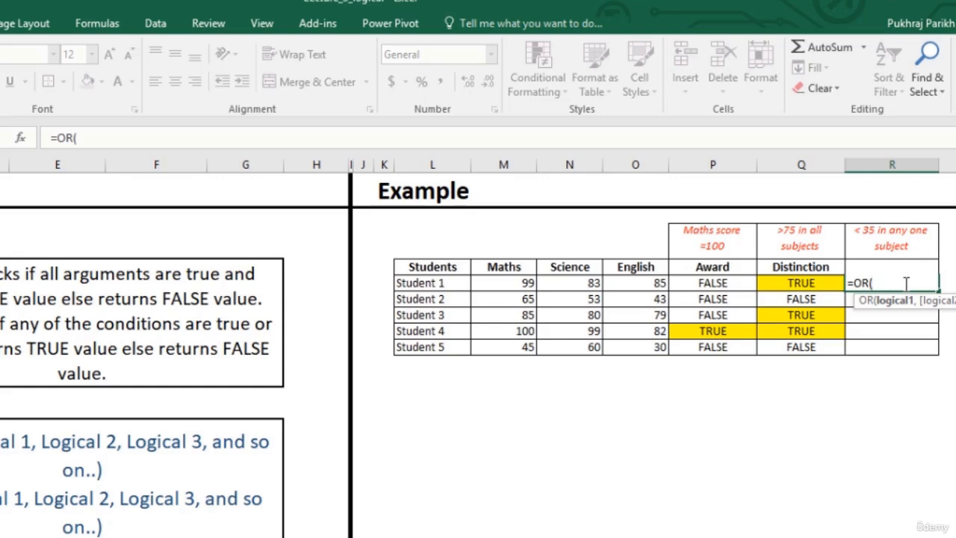
pyautogui.press('Left')
pyautogui.press('Left')
pyautogui.press('Left')
pyautogui.press('Left')
pyautogui.press('Left')
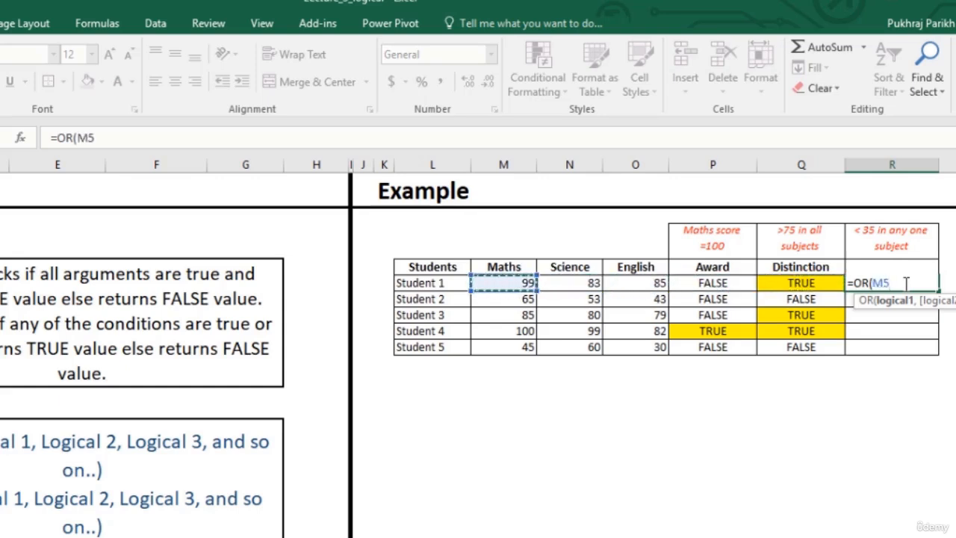
pyautogui.write('<')
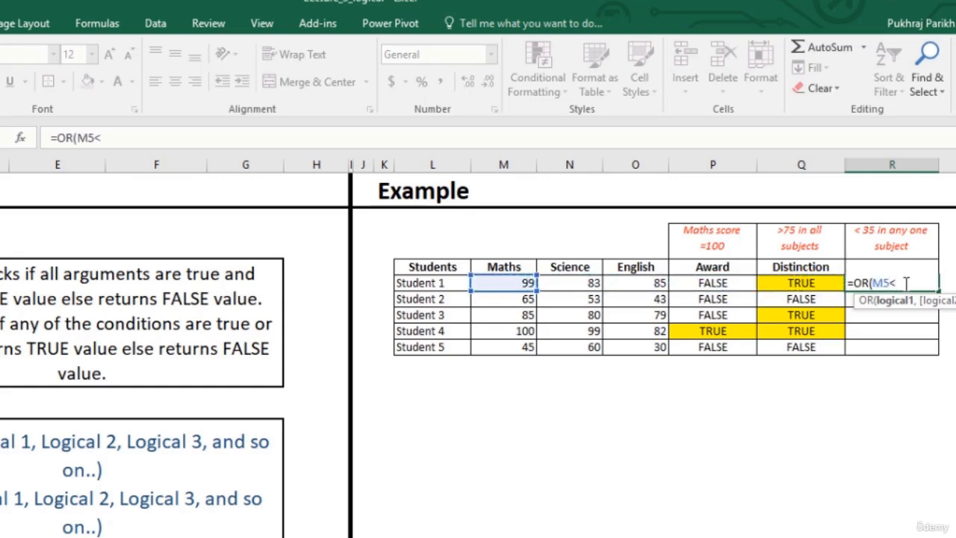
pyautogui.write('35,')
# Complete the OR formula with the Science and English conditions N5<35 and O5<35 and enter it.
pyautogui.press('Left')
pyautogui.press('Left')
pyautogui.press('Left')
pyautogui.press('Left')
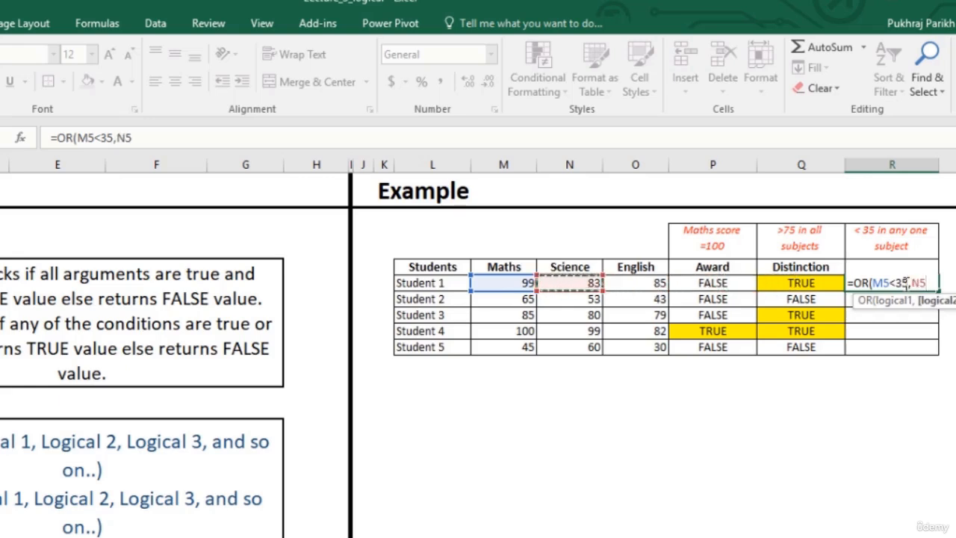
pyautogui.write('<)')
pyautogui.write('35,')
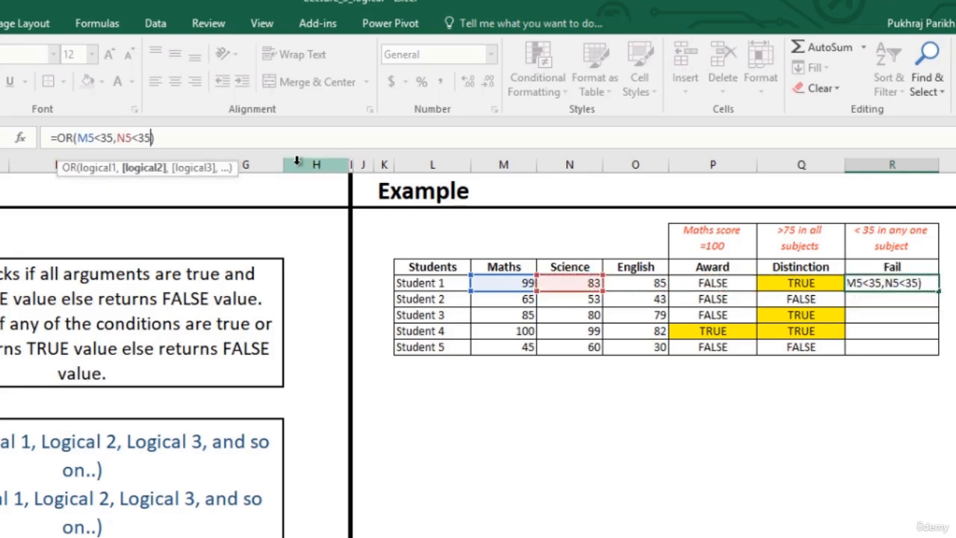
pyautogui.press('Left')
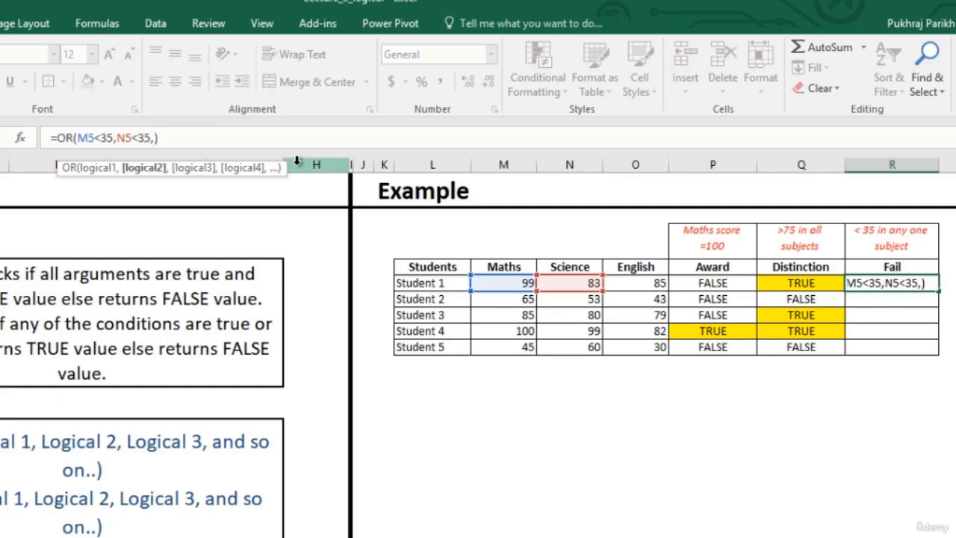
pyautogui.press('Right')
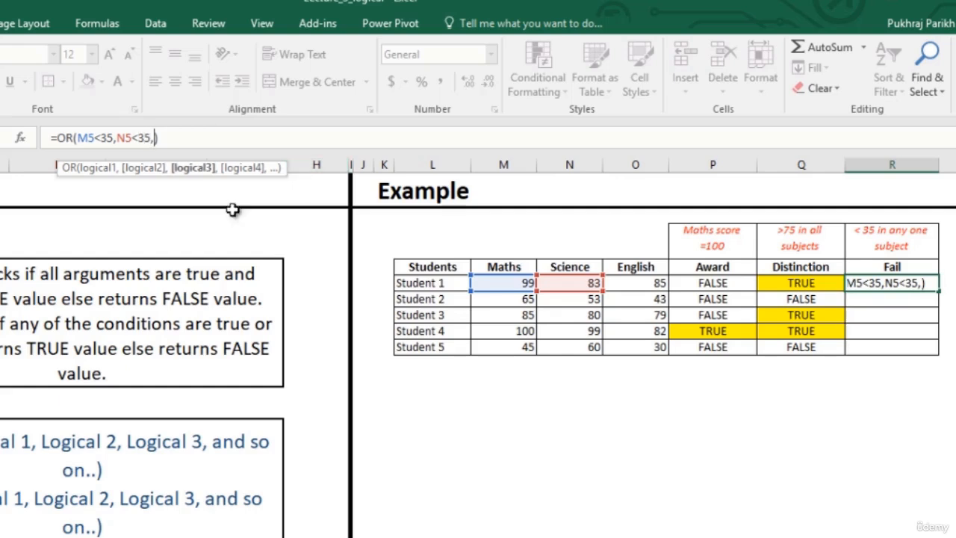
pyautogui.click(644, 282)
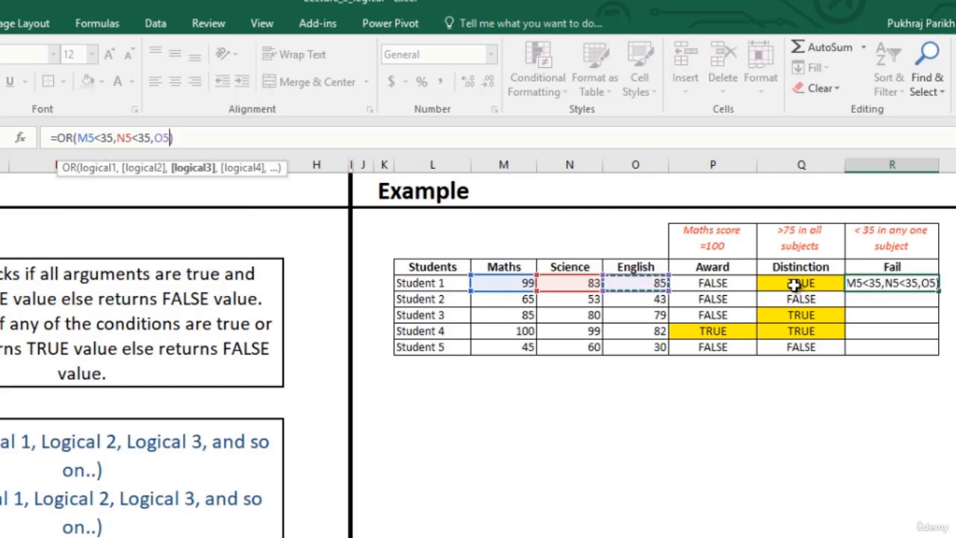
pyautogui.write('<35')
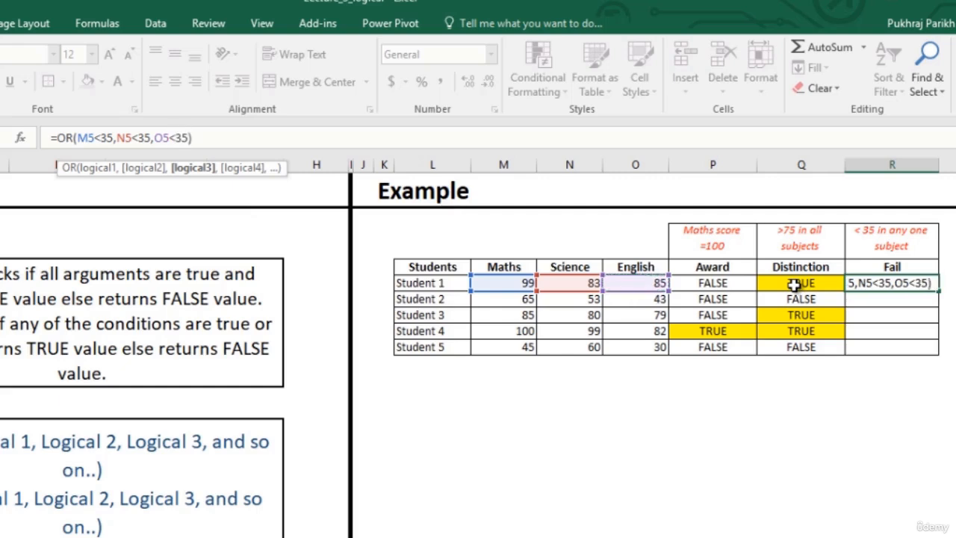
pyautogui.write(')')
pyautogui.press('Return')
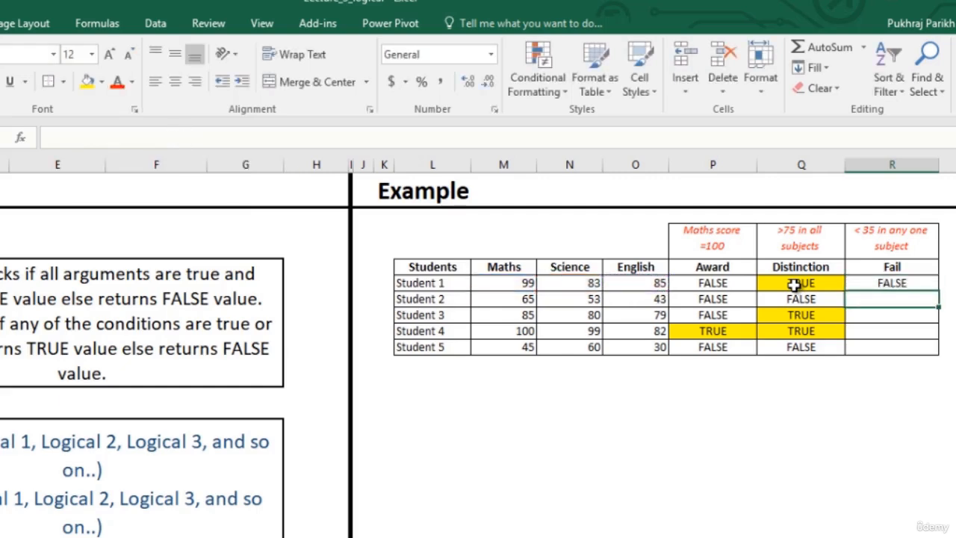
# Fill the Fail formula down through Student 5 and highlight Student 5's Fail cell in yellow.
pyautogui.click(922, 284)
pyautogui.doubleClick(938, 291)
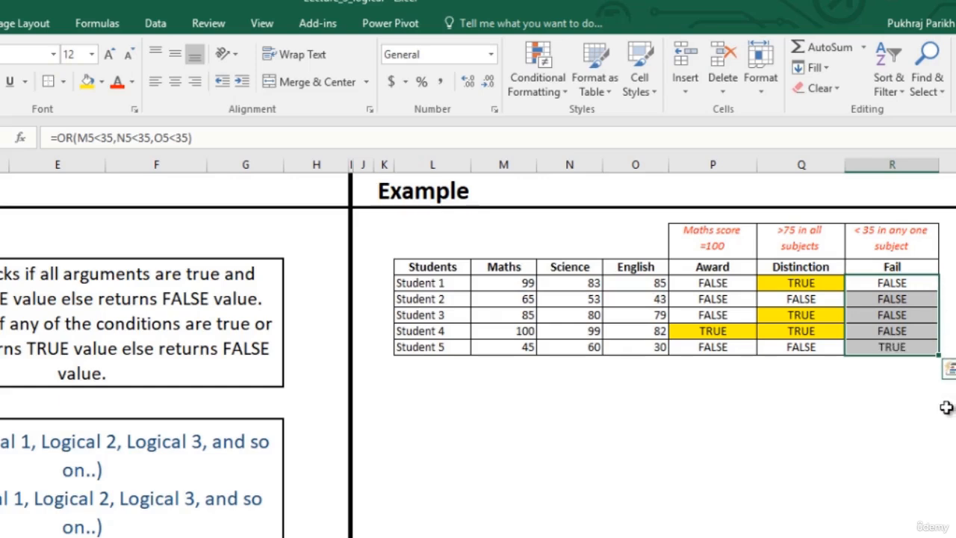
pyautogui.click(904, 349)
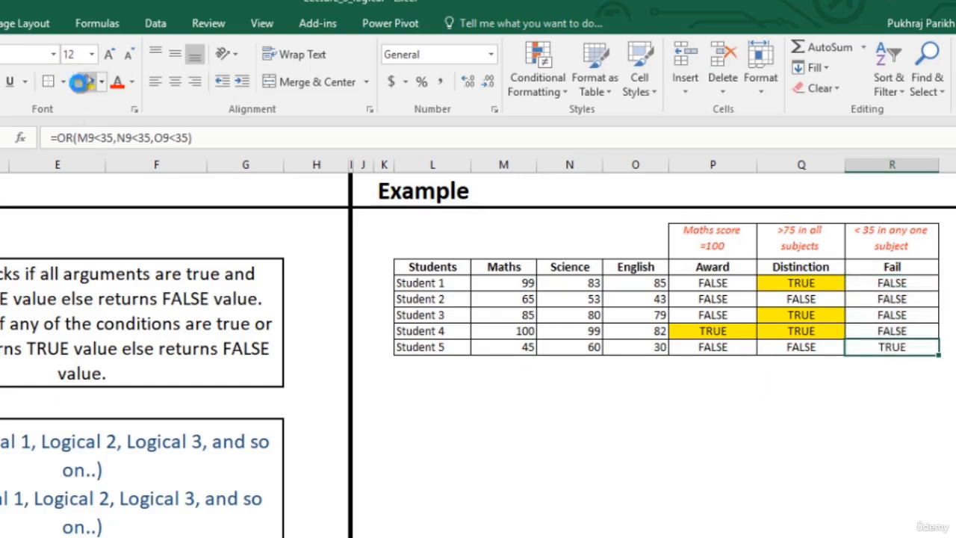
pyautogui.click(87, 81)
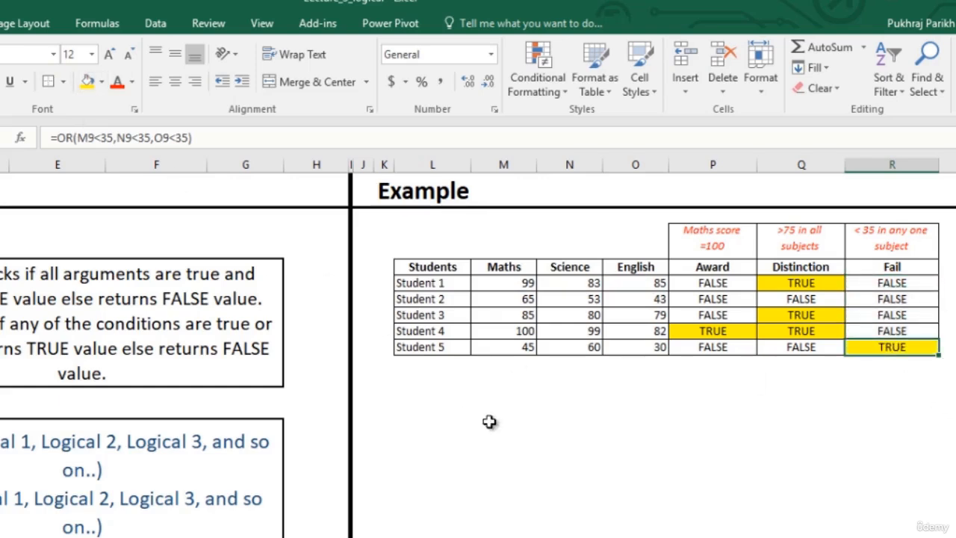
pyautogui.click(543, 401)
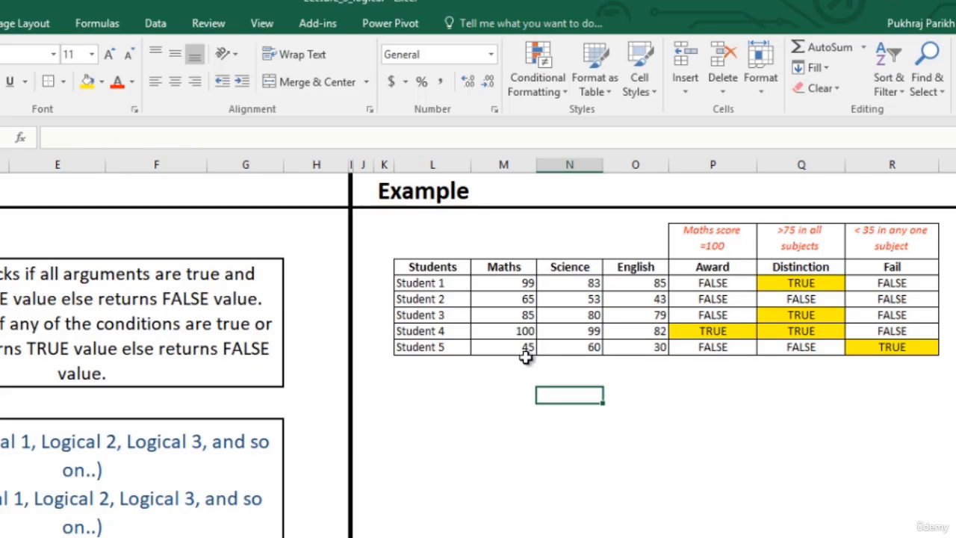
pyautogui.click(640, 351)
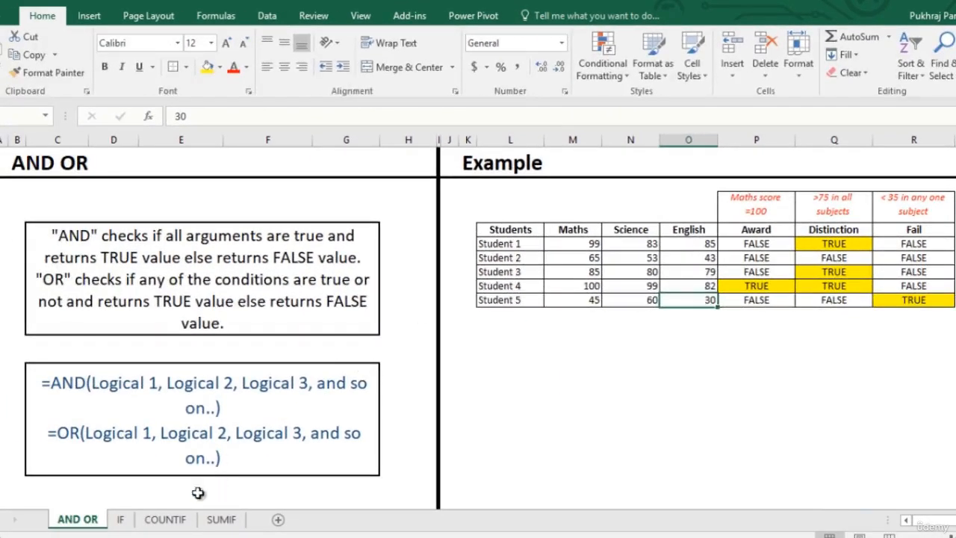
# On the IF sheet, start an IF formula in Student 1's Maths Grade cell with the condition M5>=75.
pyautogui.click(119, 520)
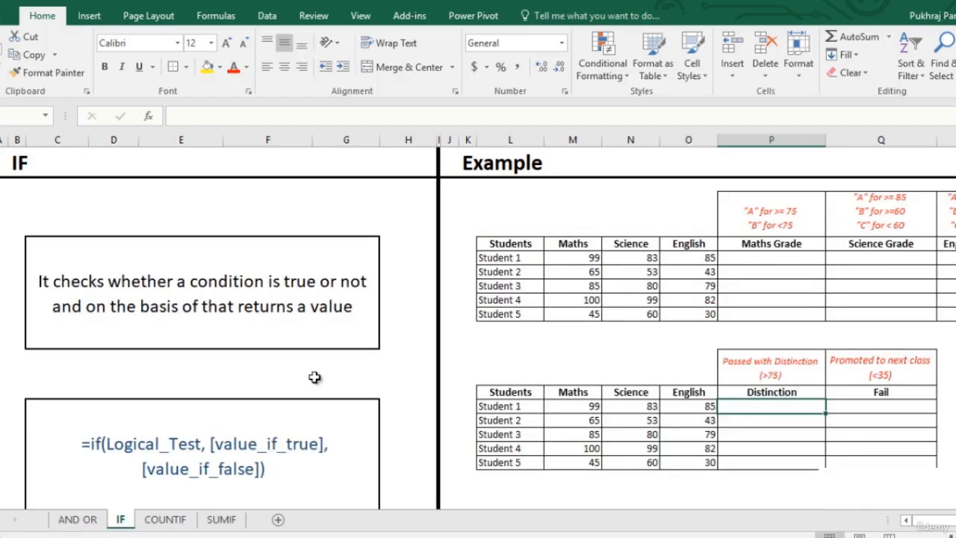
pyautogui.click(756, 257)
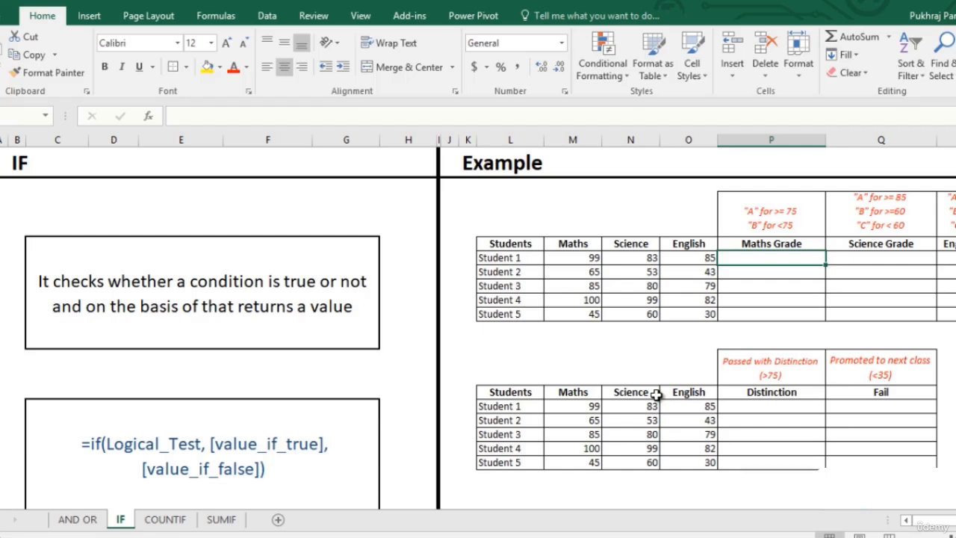
pyautogui.write('=if')
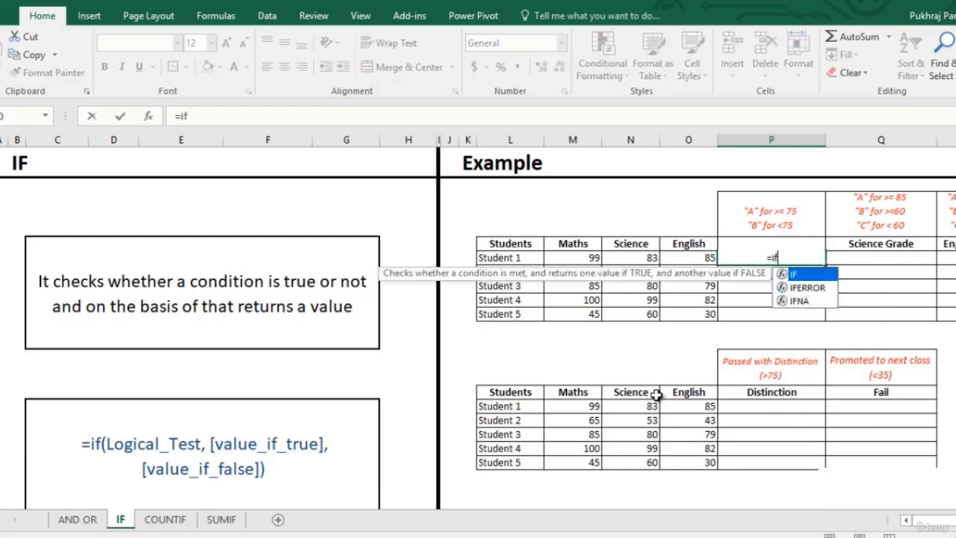
pyautogui.press('Tab')
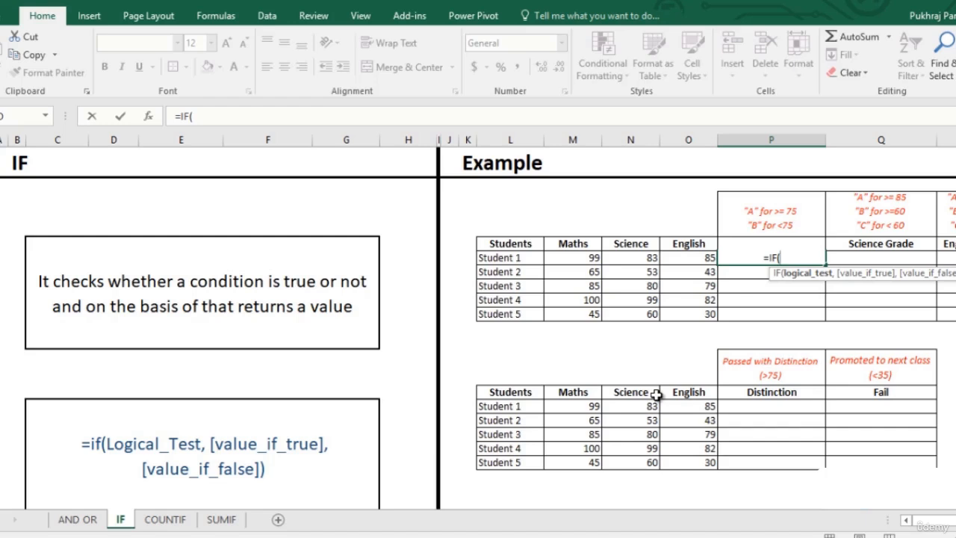
pyautogui.press('Left')
pyautogui.press('Left')
pyautogui.press('Left')
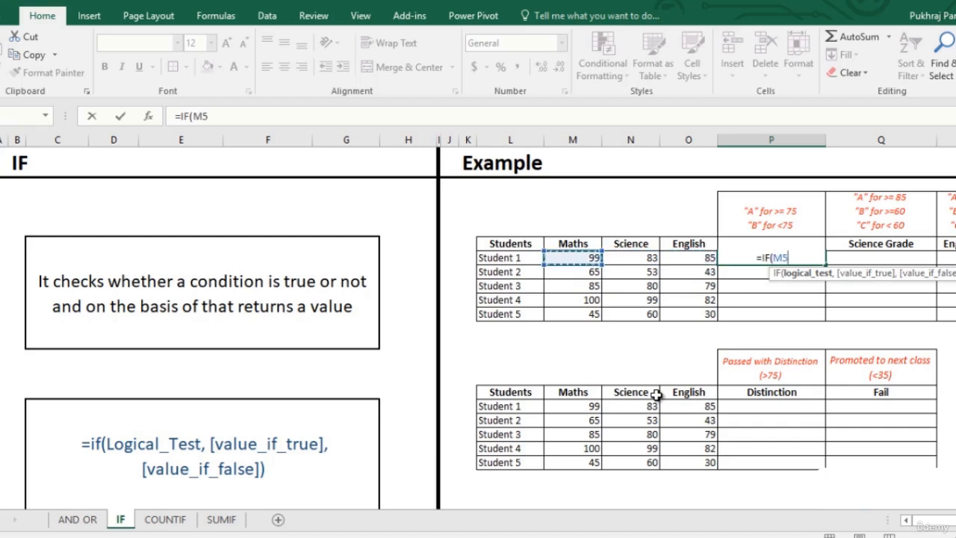
pyautogui.write('>=')
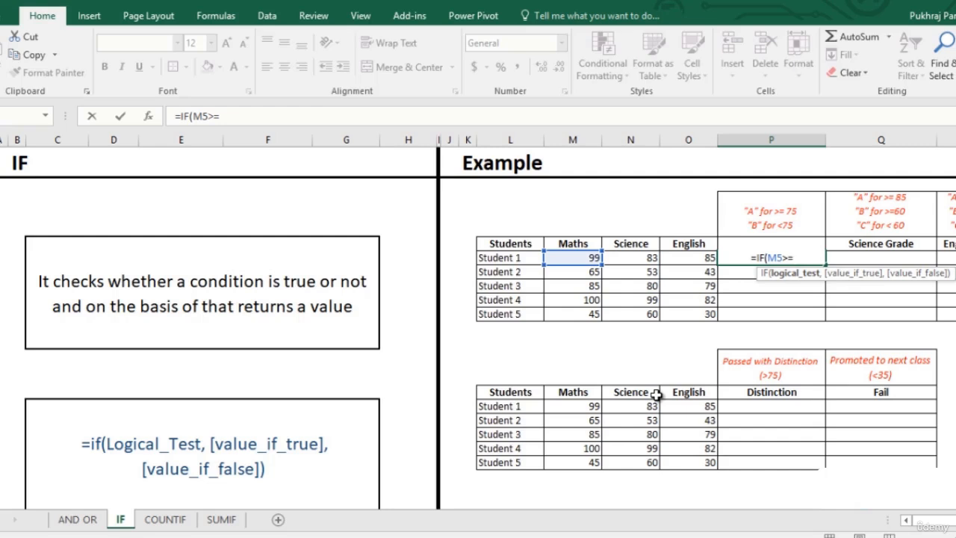
pyautogui.write('75')
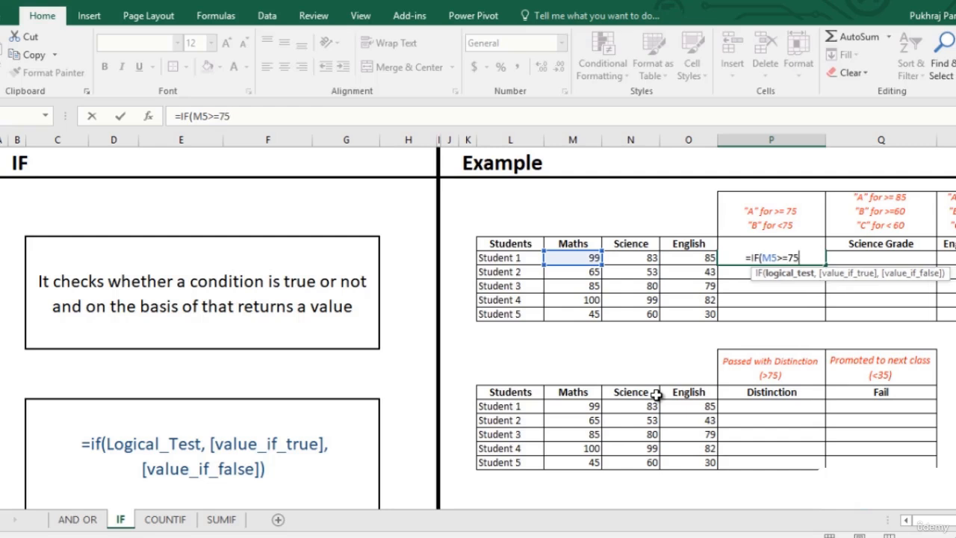
# Complete the Maths Grade formula with "A" if true and "B" if false, and fill it down through Student 5.
pyautogui.write(',"')
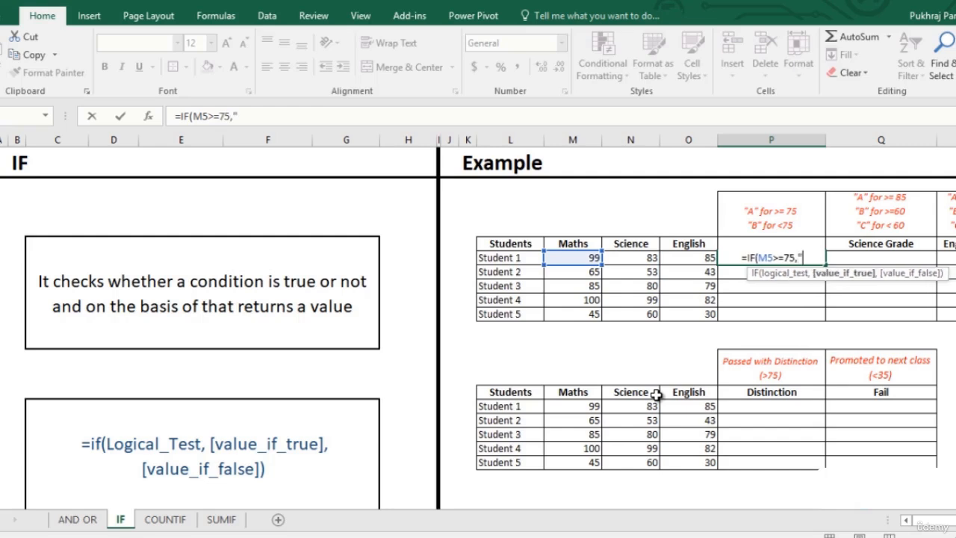
pyautogui.write('A"')
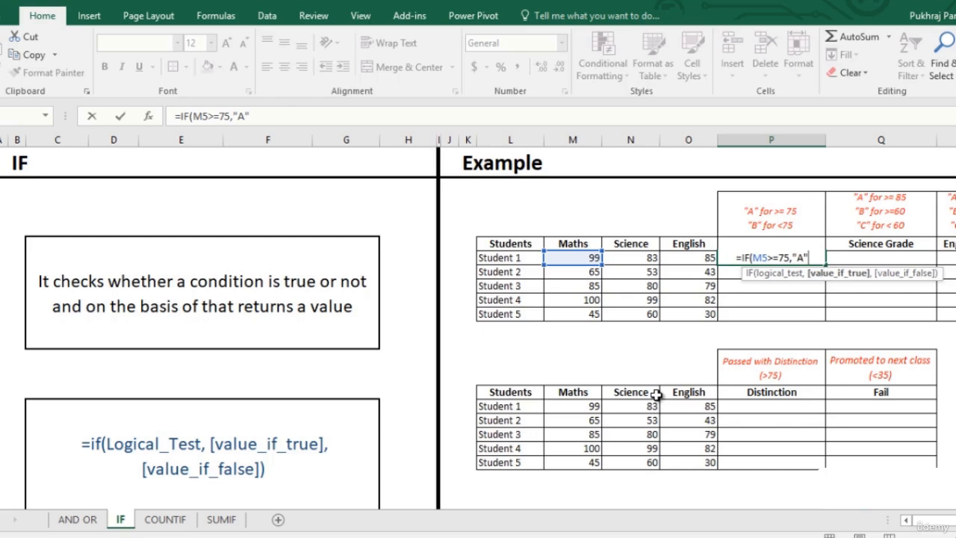
pyautogui.write(',"')
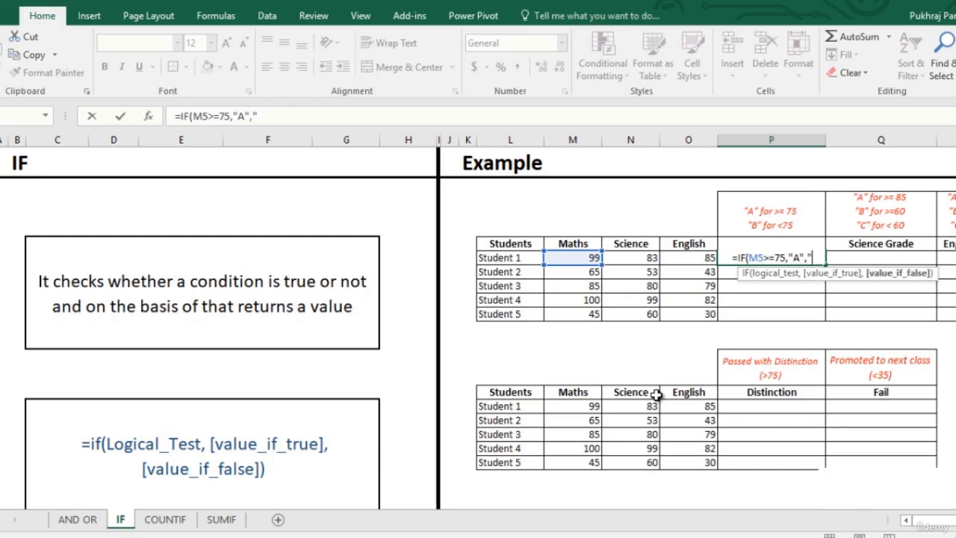
pyautogui.write('B"')
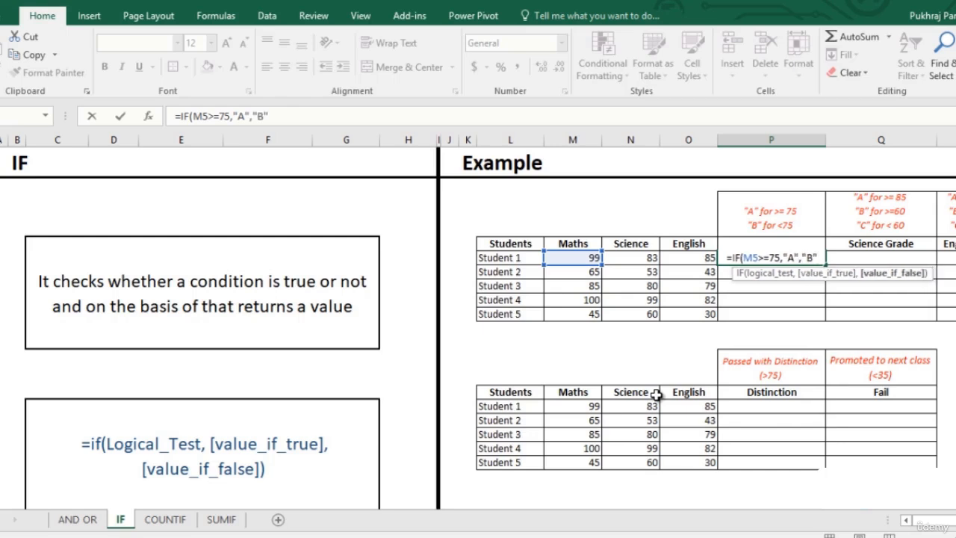
pyautogui.press('Return')
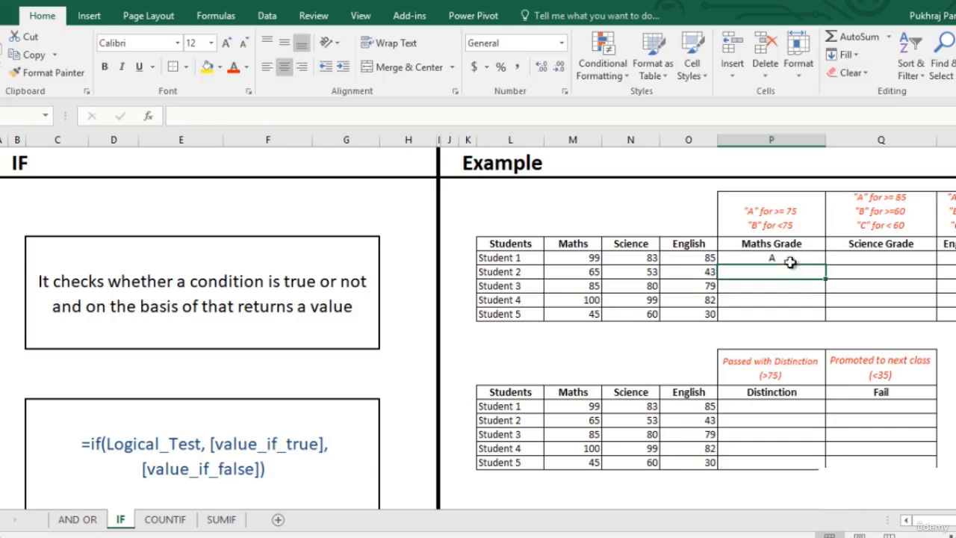
pyautogui.click(790, 261)
pyautogui.doubleClick(825, 264)
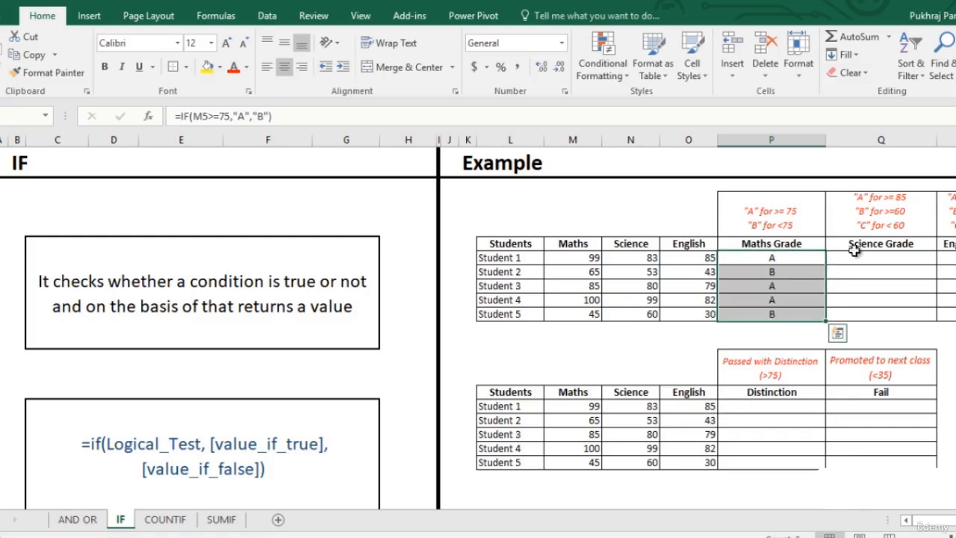
# Start an IF formula in Student 1's Science Grade cell that returns "A" when N5>=85.
pyautogui.click(856, 260)
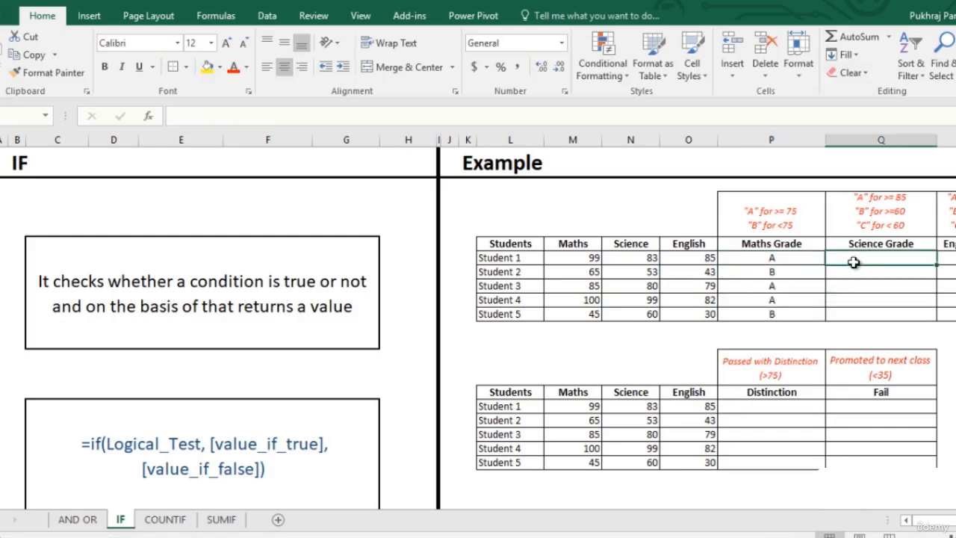
pyautogui.doubleClick(900, 255)
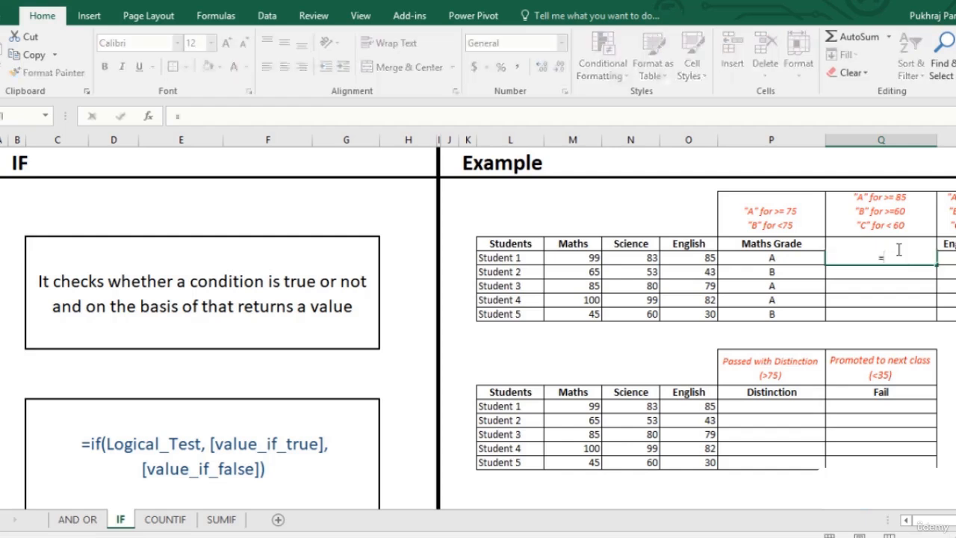
pyautogui.write('=if')
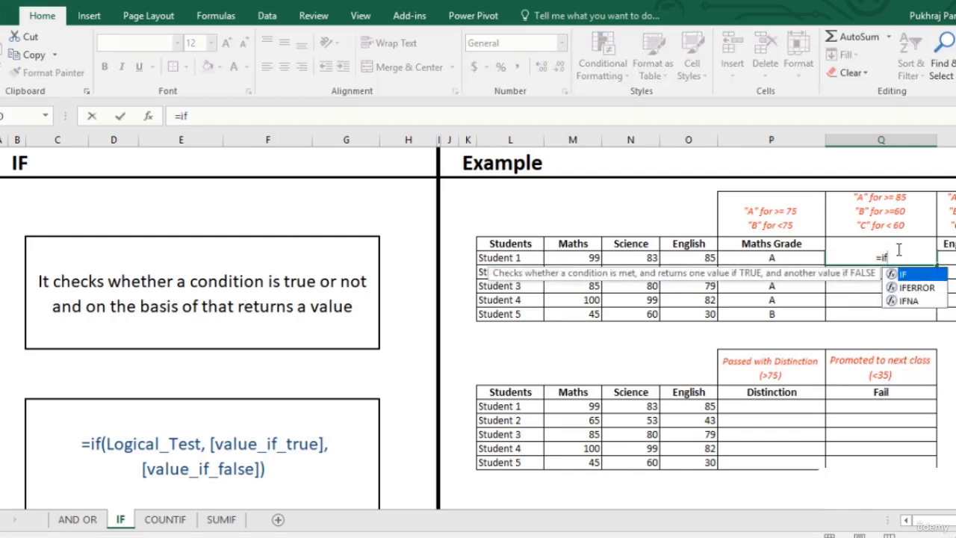
pyautogui.press('Tab')
pyautogui.press('Left')
pyautogui.press('Left')
pyautogui.press('Left')
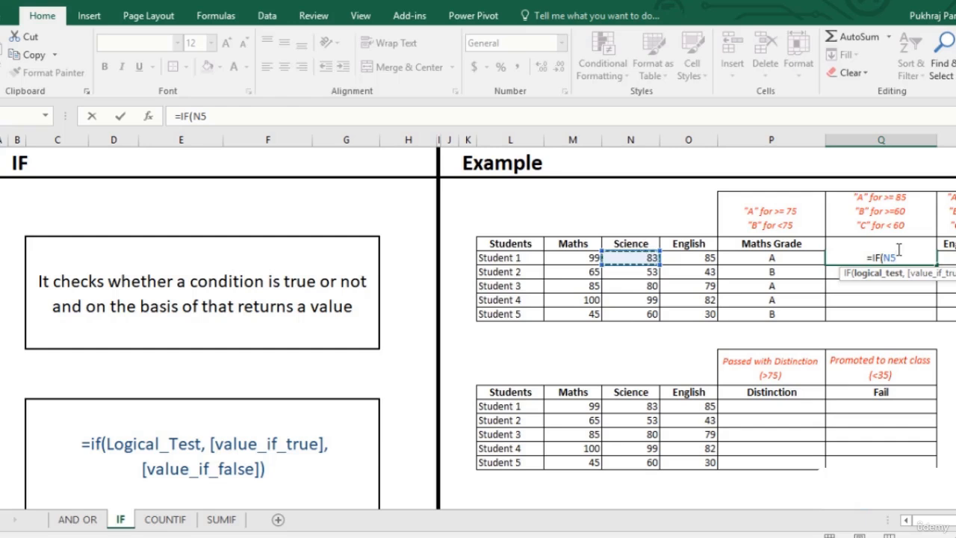
pyautogui.write('>=85,')
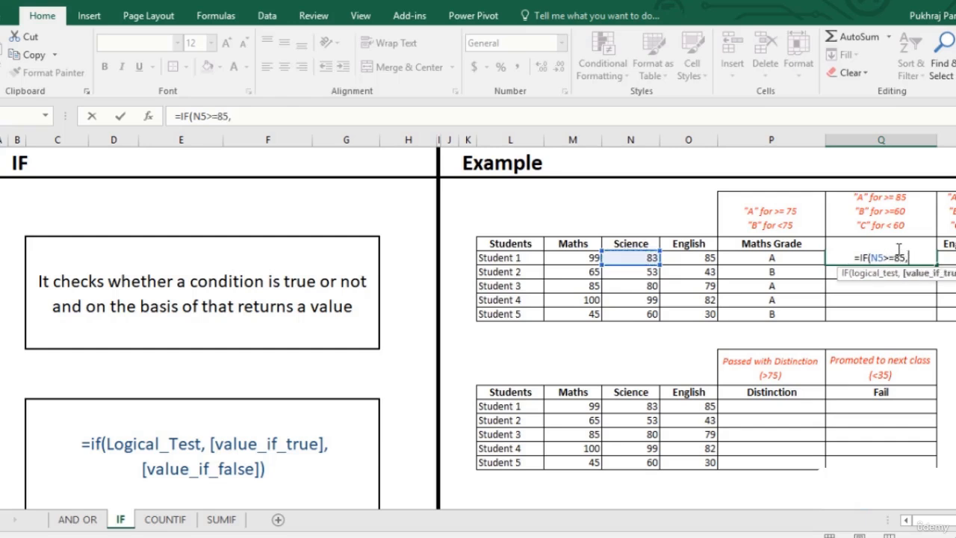
pyautogui.write('"A",')
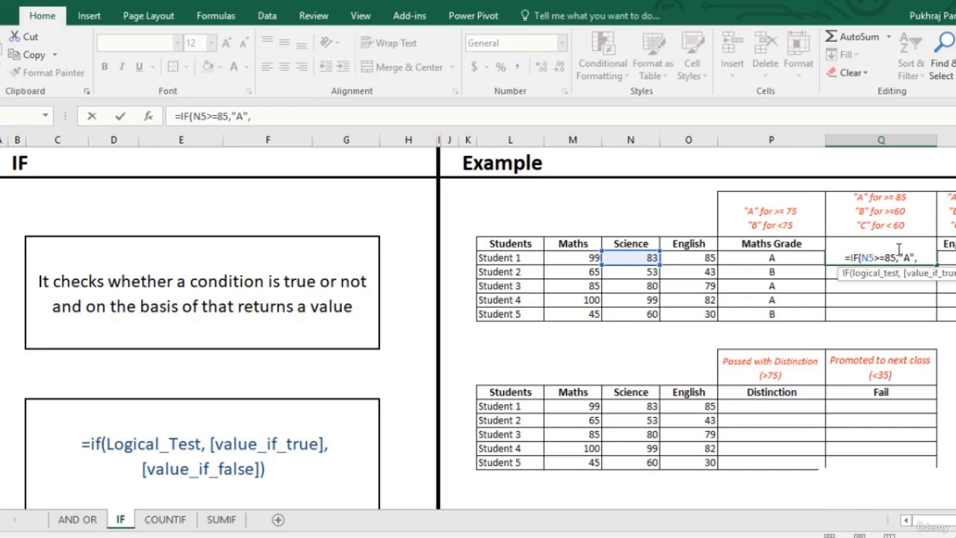
# Nest a second IF with the condition N5<60 as the false result of the Science Grade formula.
pyautogui.write('IF(')
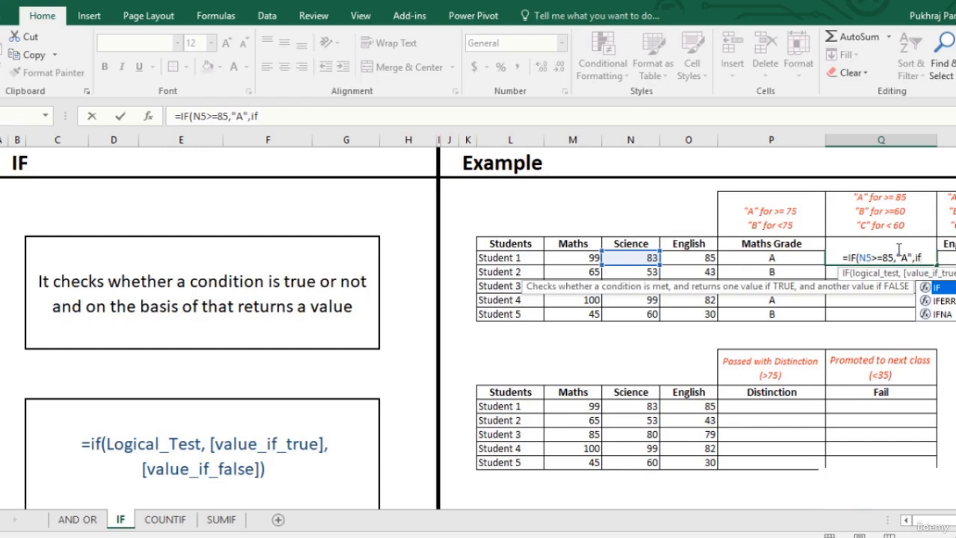
pyautogui.press('Left')
pyautogui.press('Left')
pyautogui.press('Left')
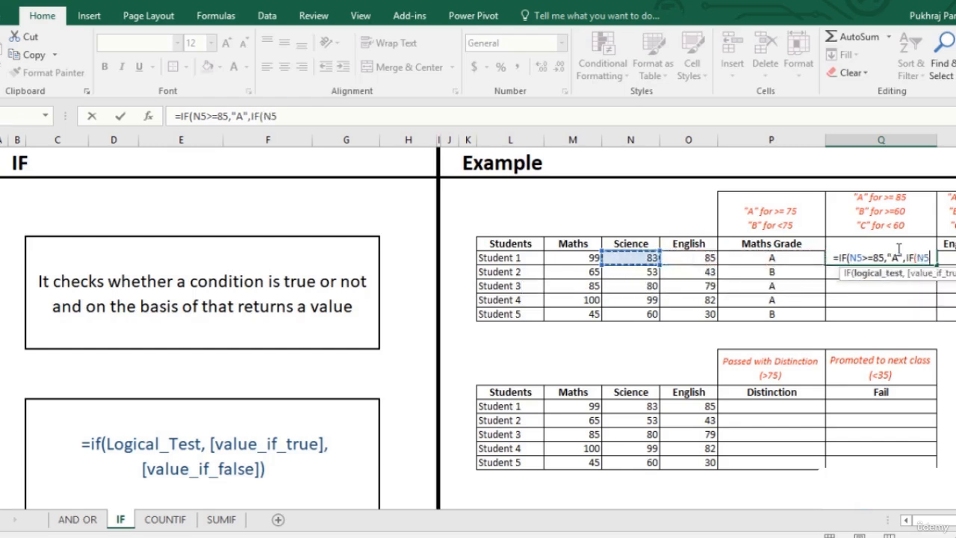
pyautogui.write('<')
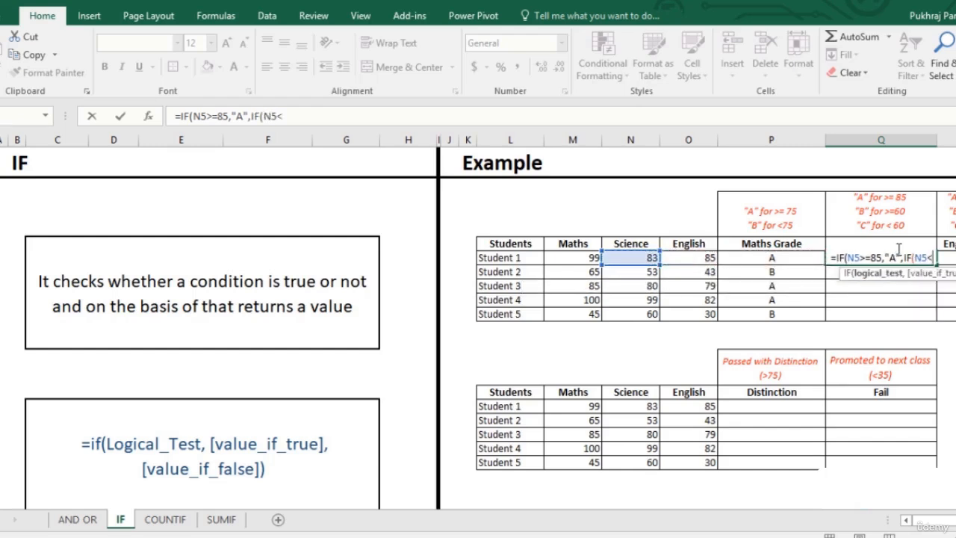
pyautogui.write('60')
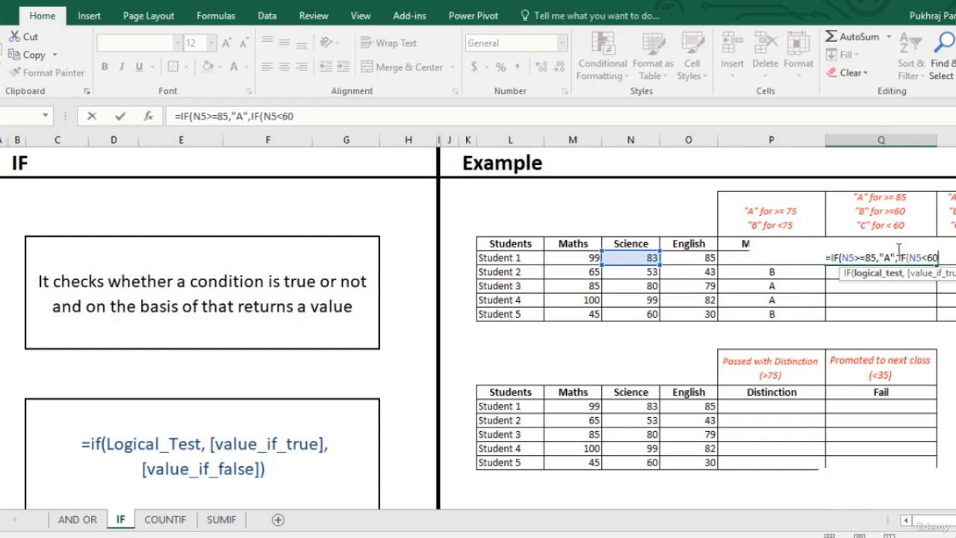
# Complete the nested IF with "C" if true and "B" if false, and fill the Science Grade formula down through Student 5.
pyautogui.write(',"C')
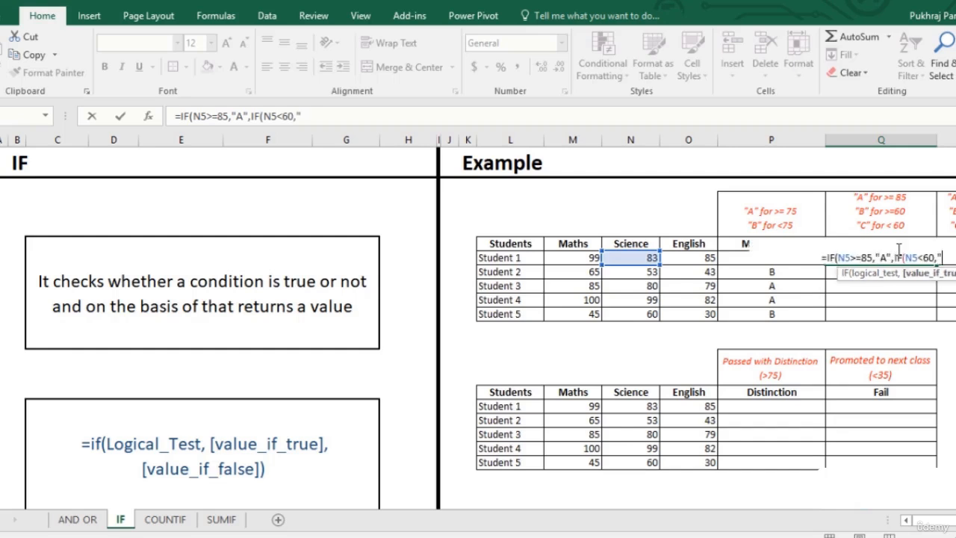
pyautogui.write('"')
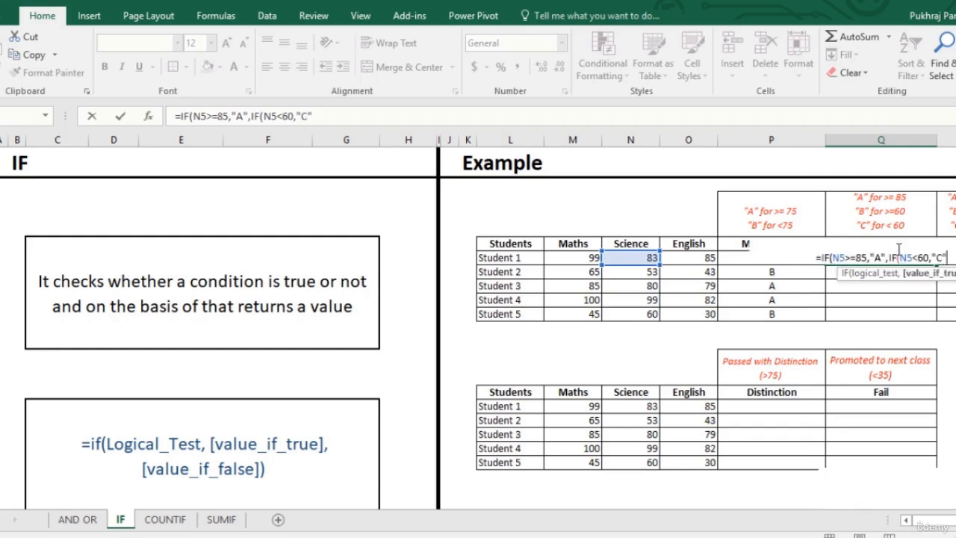
pyautogui.write(',"')
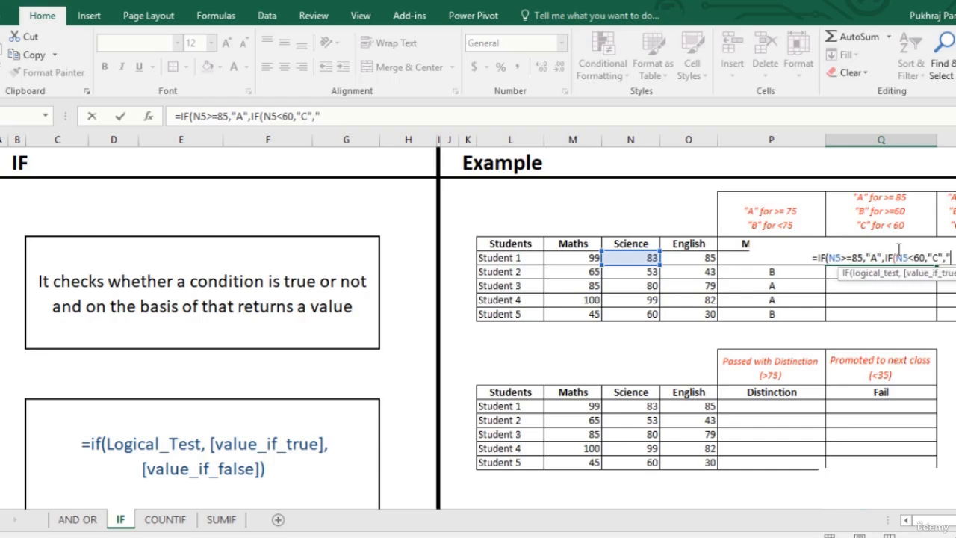
pyautogui.write('B"')
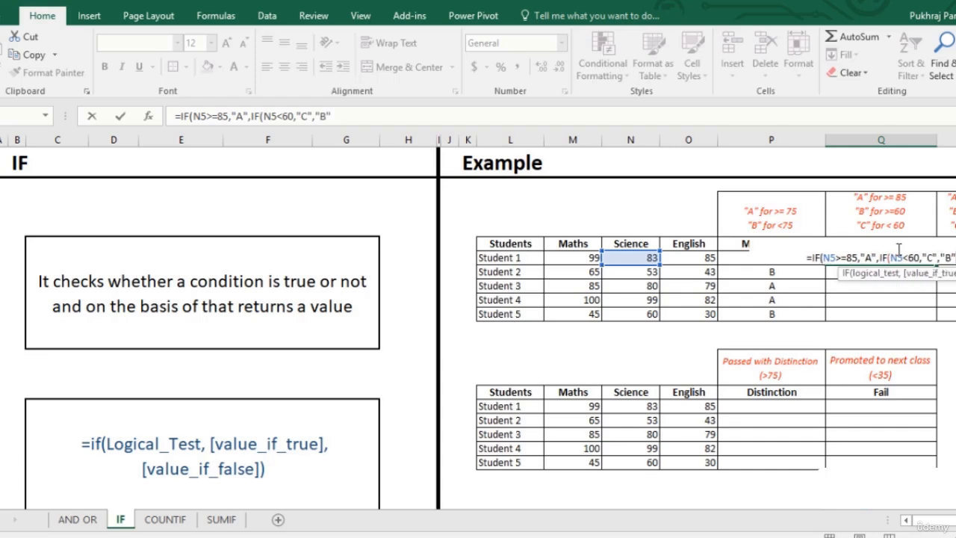
pyautogui.write('))')
pyautogui.press('Return')
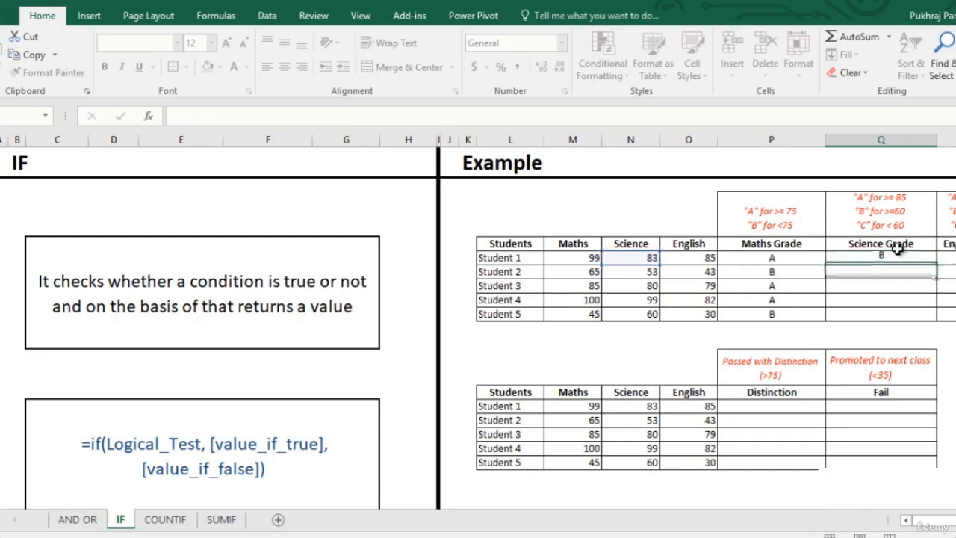
pyautogui.click(905, 261)
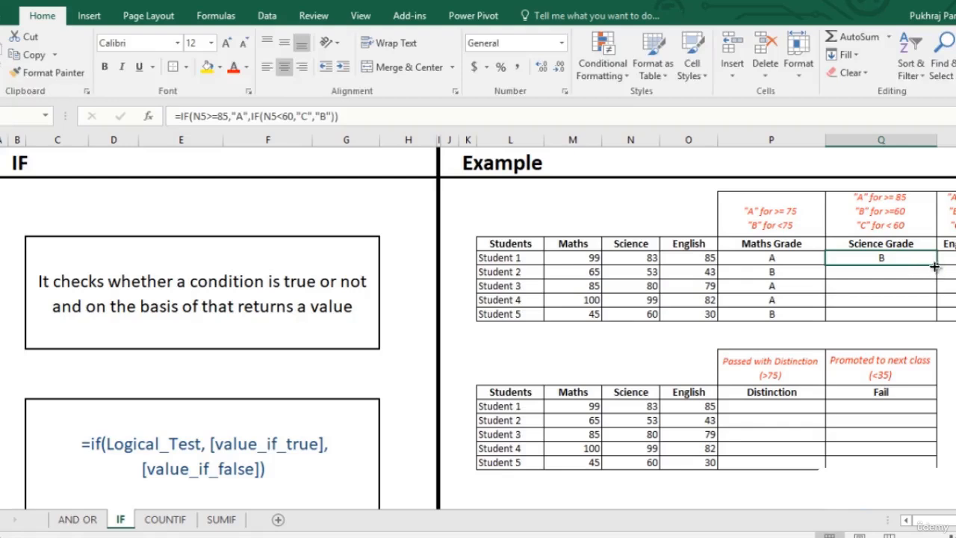
pyautogui.doubleClick(936, 265)
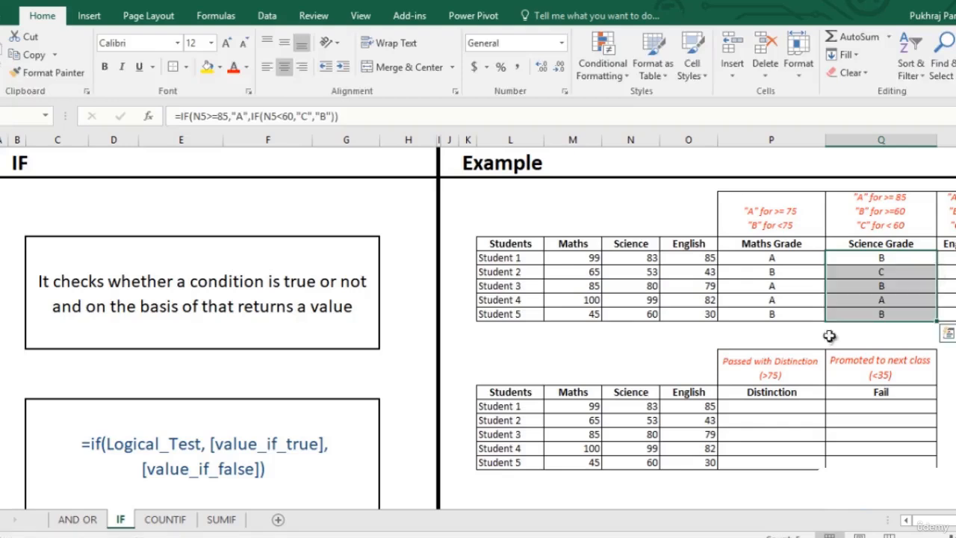
# Start an IF formula with a nested AND in Student 1's Distinction cell, using O14>75 as the first condition.
pyautogui.click(778, 408)
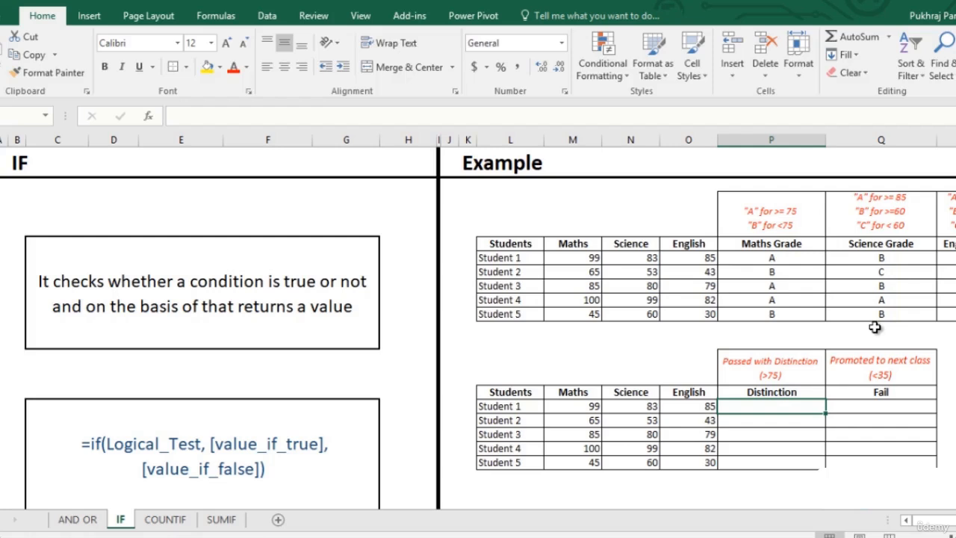
pyautogui.write('=')
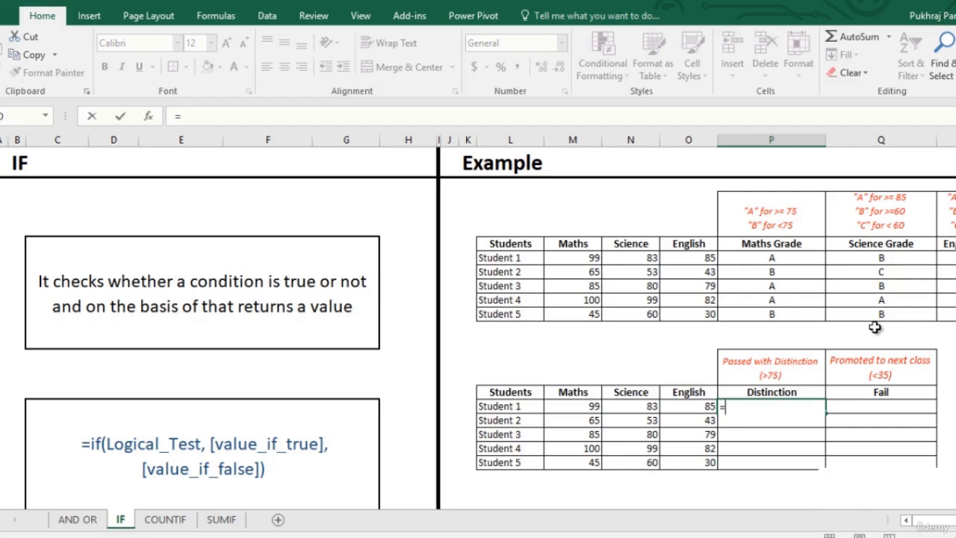
pyautogui.write('if')
pyautogui.press('Tab')
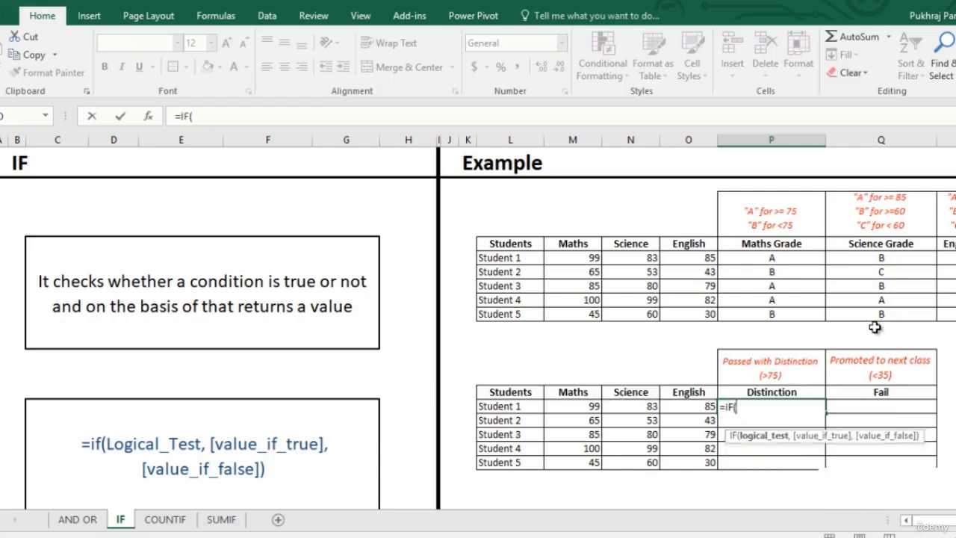
pyautogui.write('and')
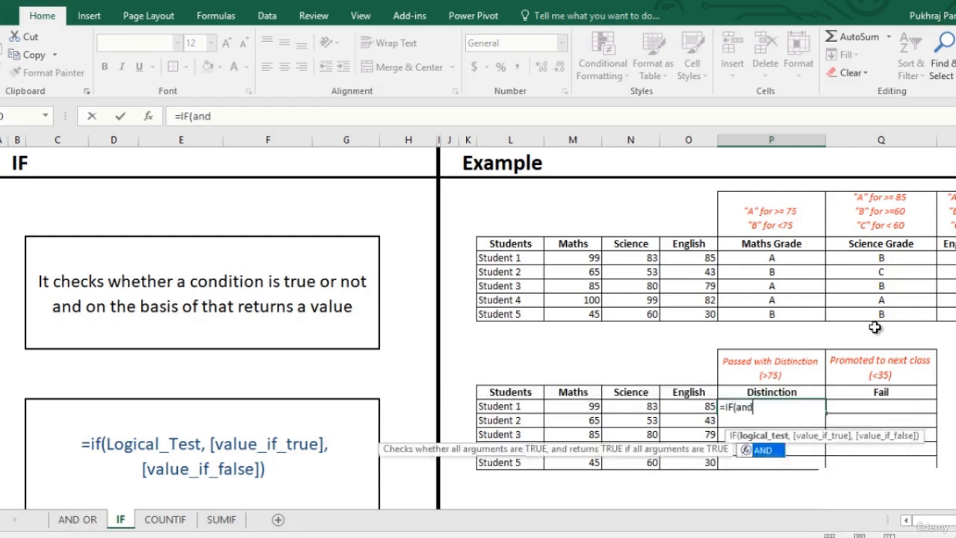
pyautogui.press('Tab')
pyautogui.press('Left')
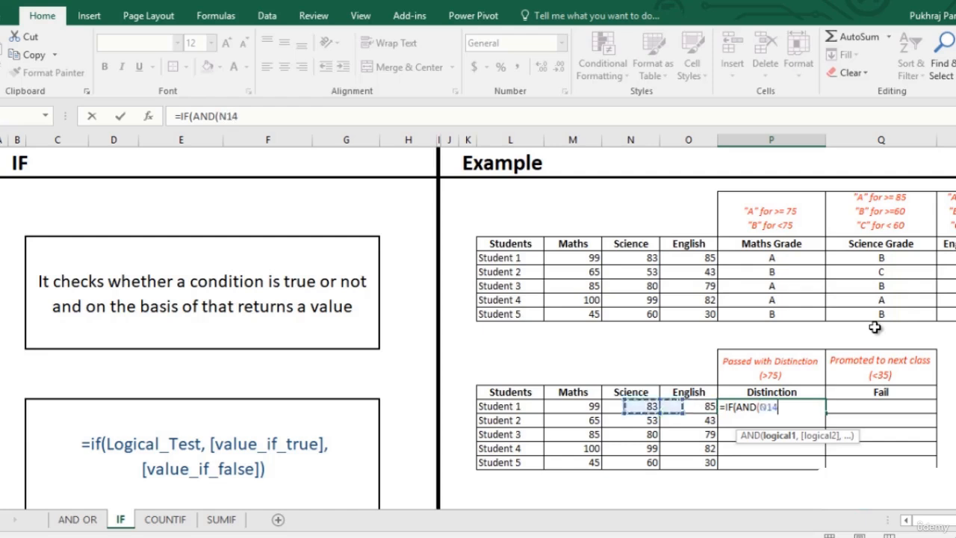
pyautogui.write('>')
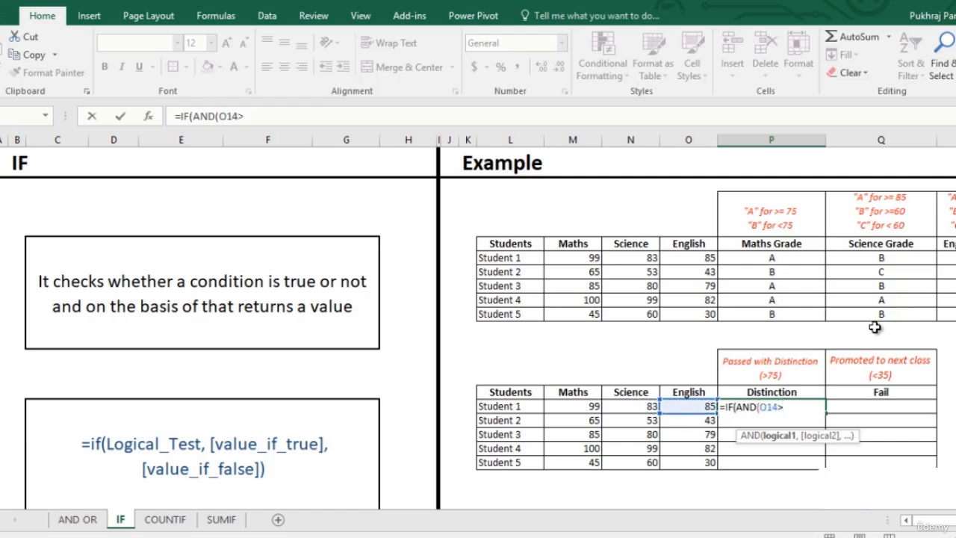
pyautogui.write('75,')
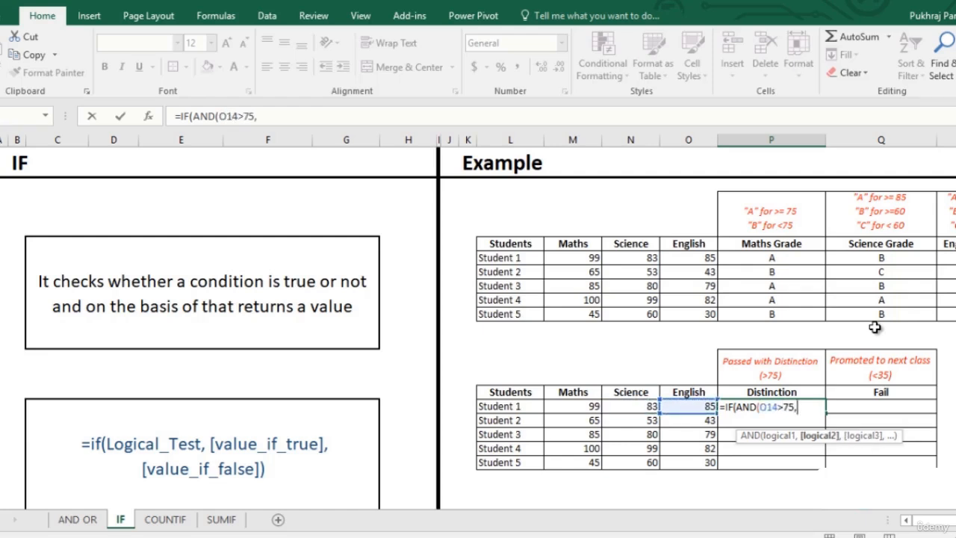
# Add the conditions N14>75 and M14>75 to the AND test in the Distinction formula and close the test.
pyautogui.press('Left')
pyautogui.press('Left')
pyautogui.write('>75')
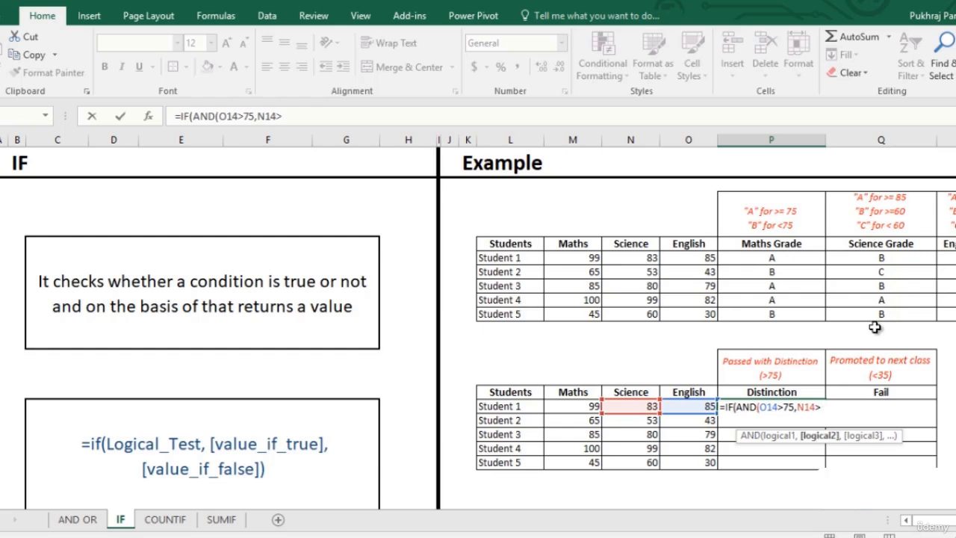
pyautogui.write(',')
pyautogui.press('Left')
pyautogui.press('Left')
pyautogui.press('Left')
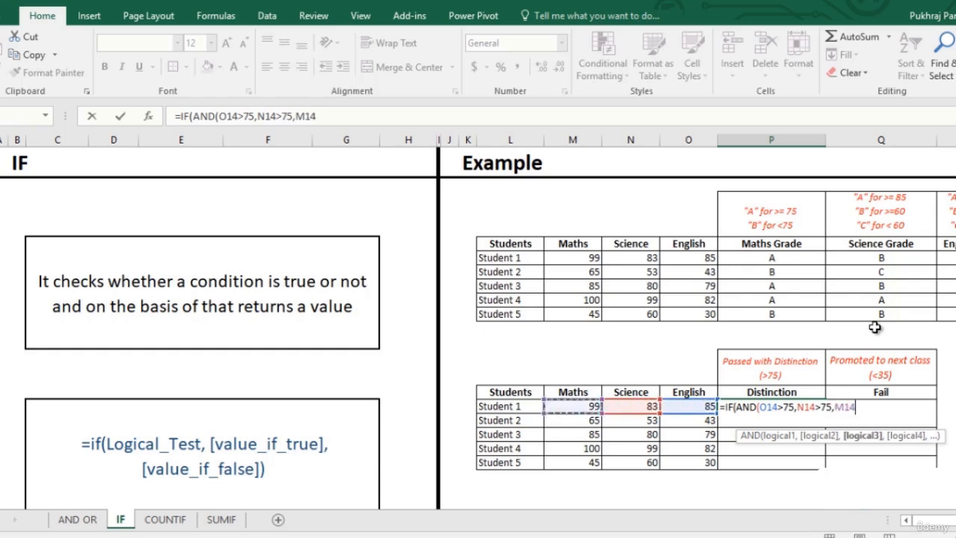
pyautogui.write('>75')
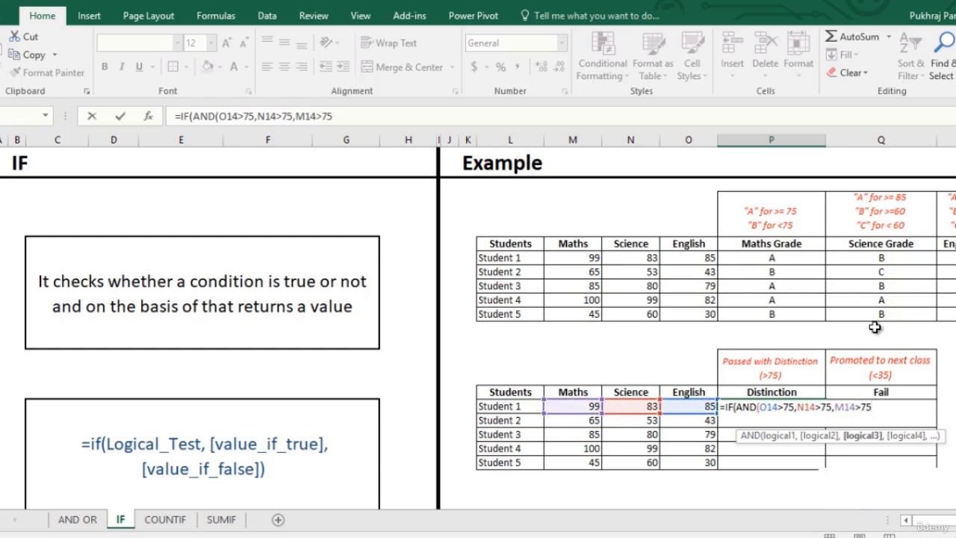
pyautogui.write('),')
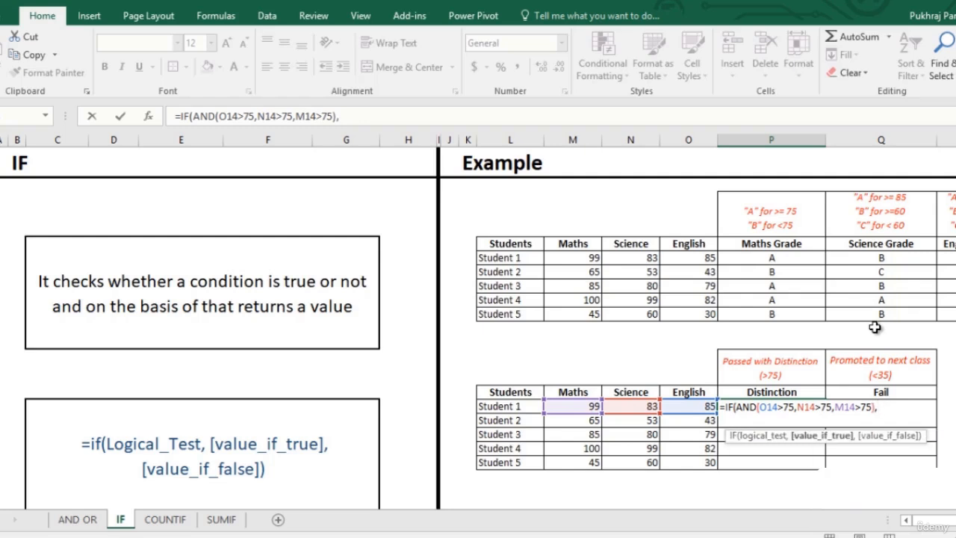
# Complete the Distinction formula with "Passed with Distinction" if true and "" if false, and fill it down through Student 5.
pyautogui.write('"Passed with Distinct')
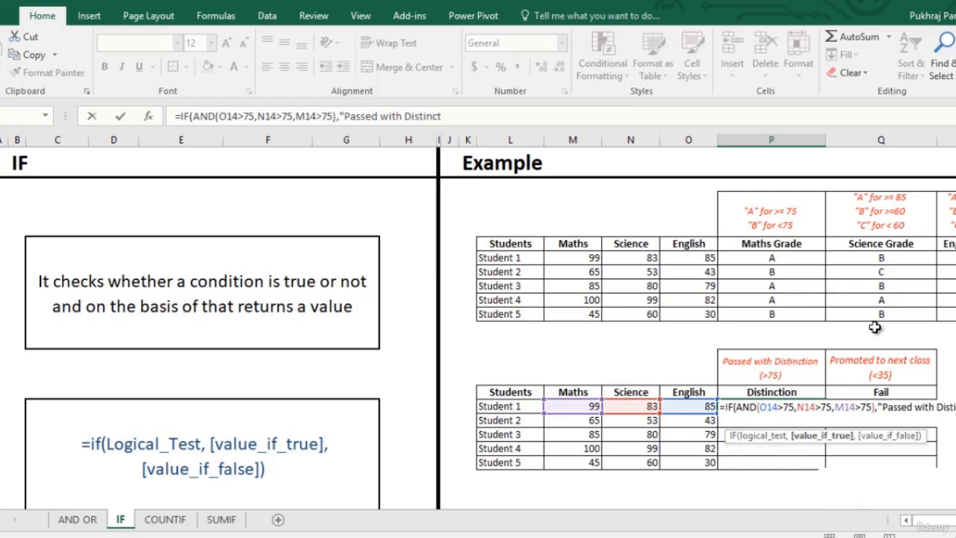
pyautogui.write('ion",')
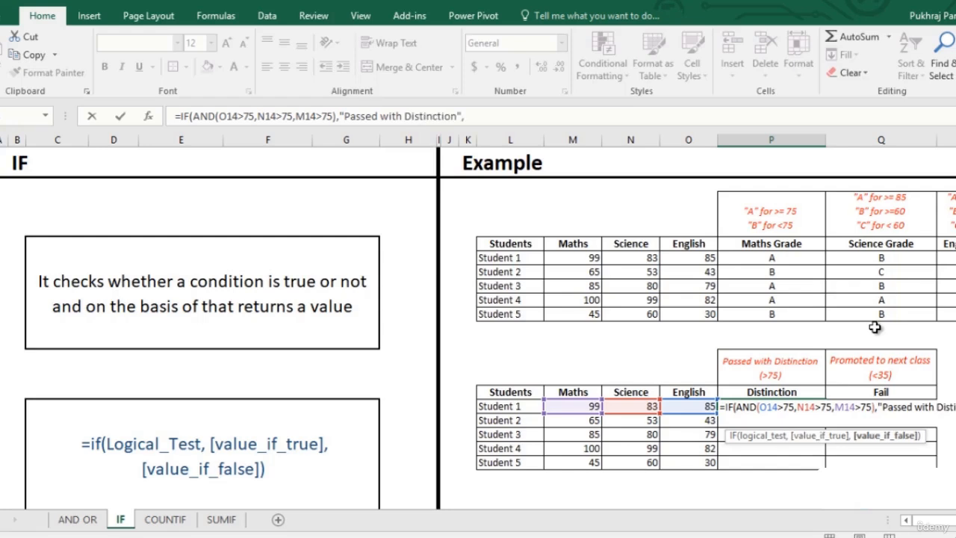
pyautogui.write('"")')
pyautogui.press('Return')
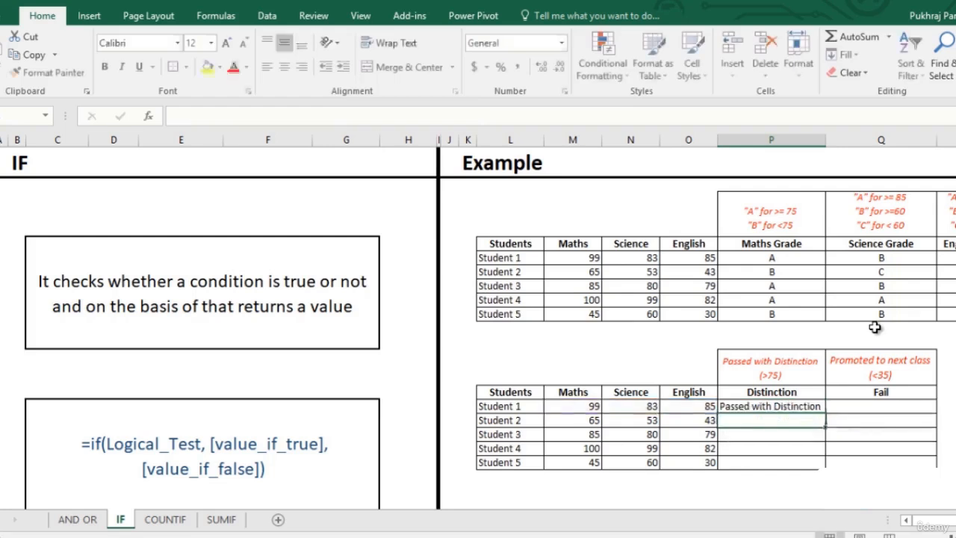
pyautogui.click(813, 407)
pyautogui.moveTo(825, 413); pyautogui.dragTo(814, 470)
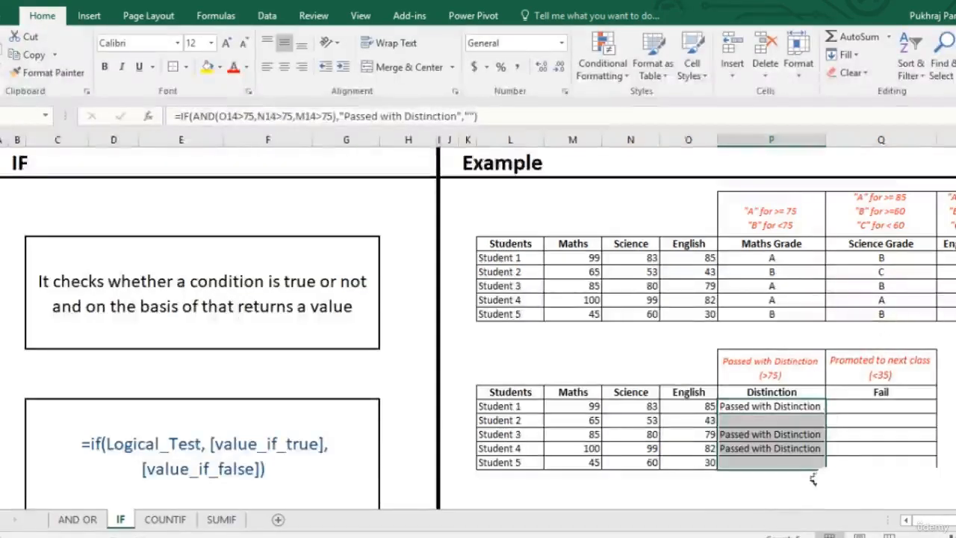
# Start an IF formula with a nested OR in Student 1's Fail cell, using O14<35 as the first condition.
pyautogui.click(887, 407)
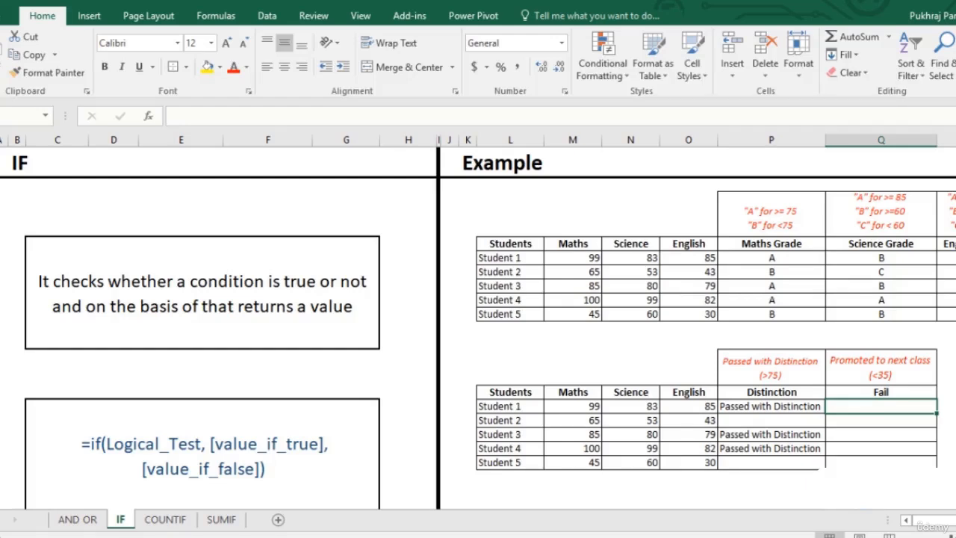
pyautogui.write('=')
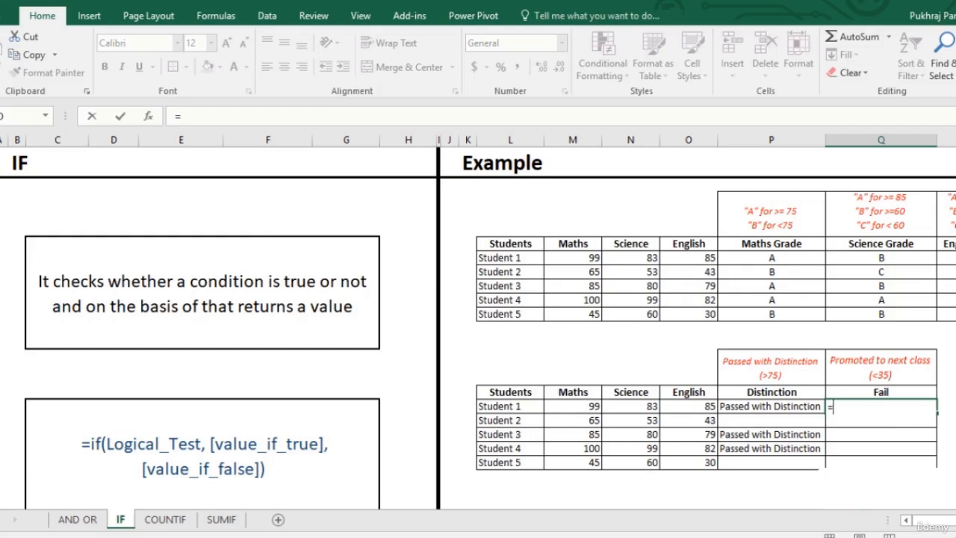
pyautogui.write('if')
pyautogui.press('Tab')
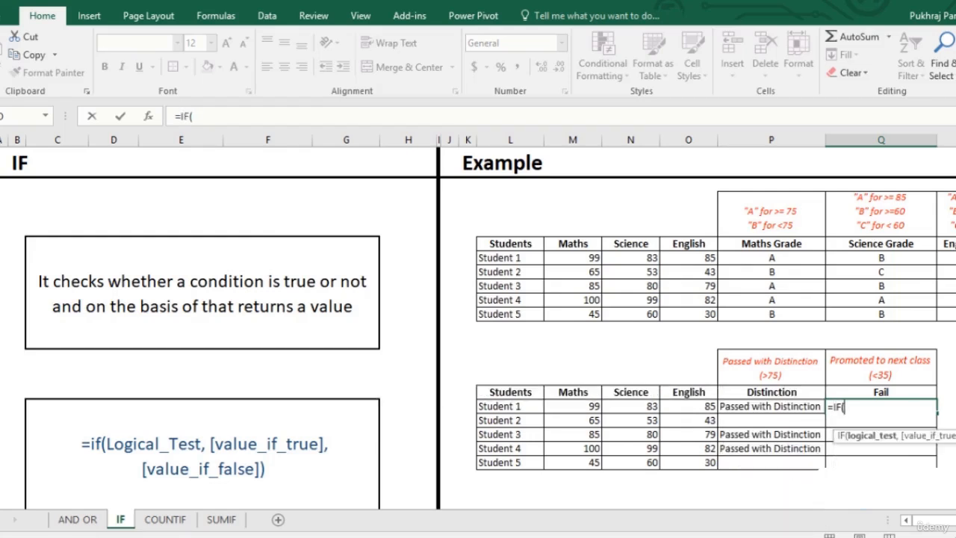
pyautogui.write('or')
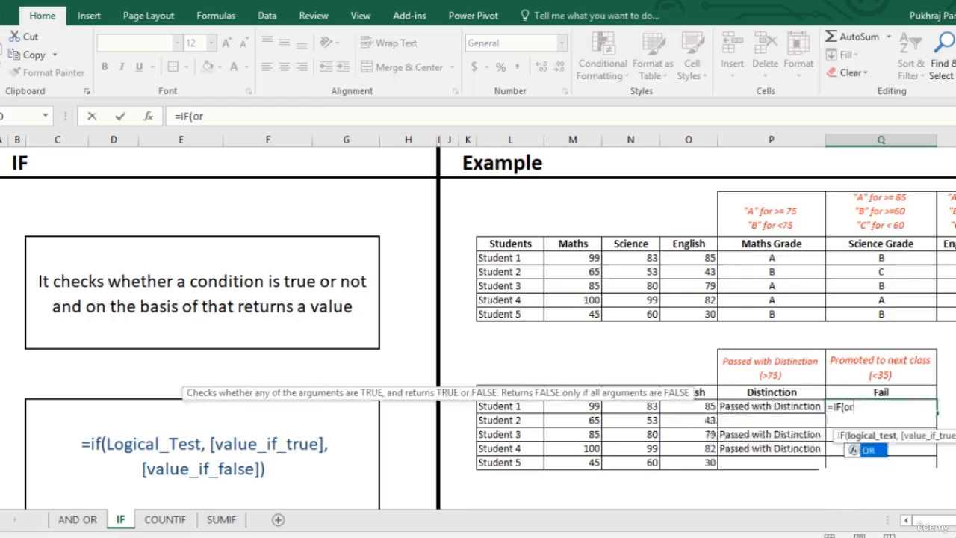
pyautogui.press('Tab')
pyautogui.write('(')
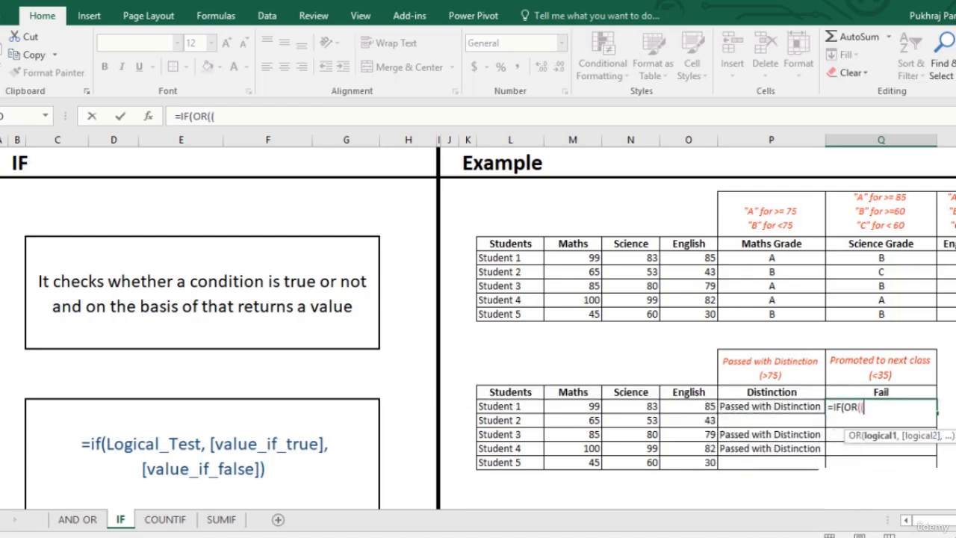
pyautogui.press('Left')
pyautogui.press('Left')
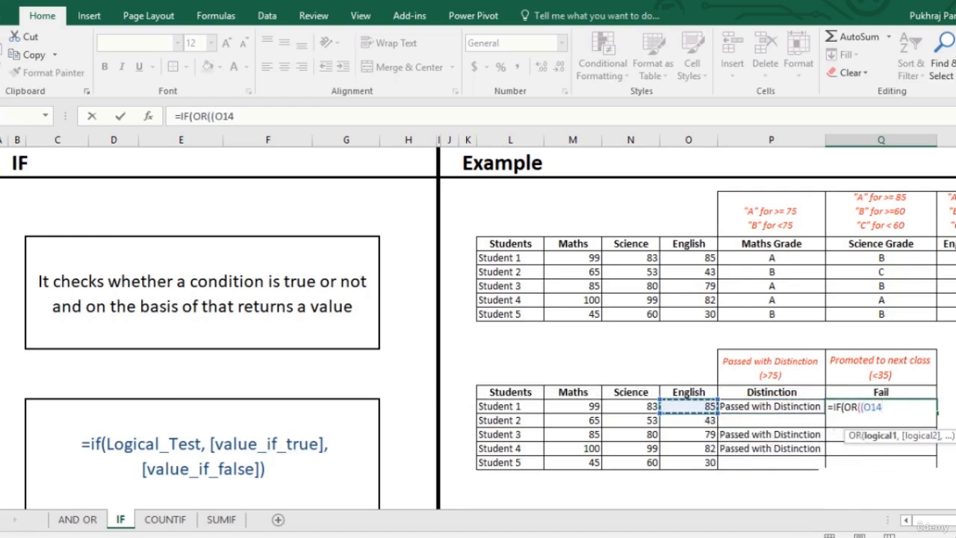
pyautogui.write('<35,')
# Add the conditions N14<35 and M14<35 to the OR test in the Fail formula.
pyautogui.press('Left')
pyautogui.press('Left')
pyautogui.press('Left')
pyautogui.press('Left')
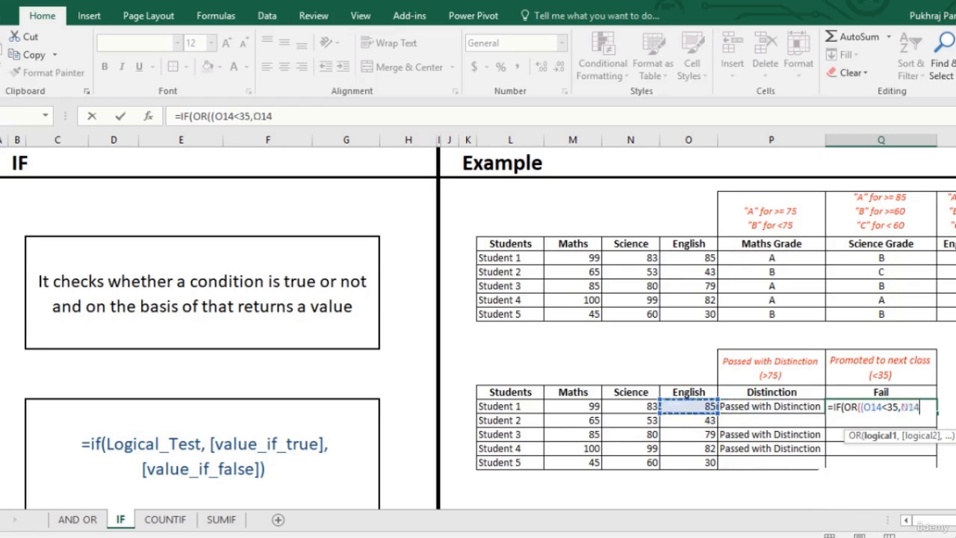
pyautogui.press('Right')
pyautogui.write('<35')
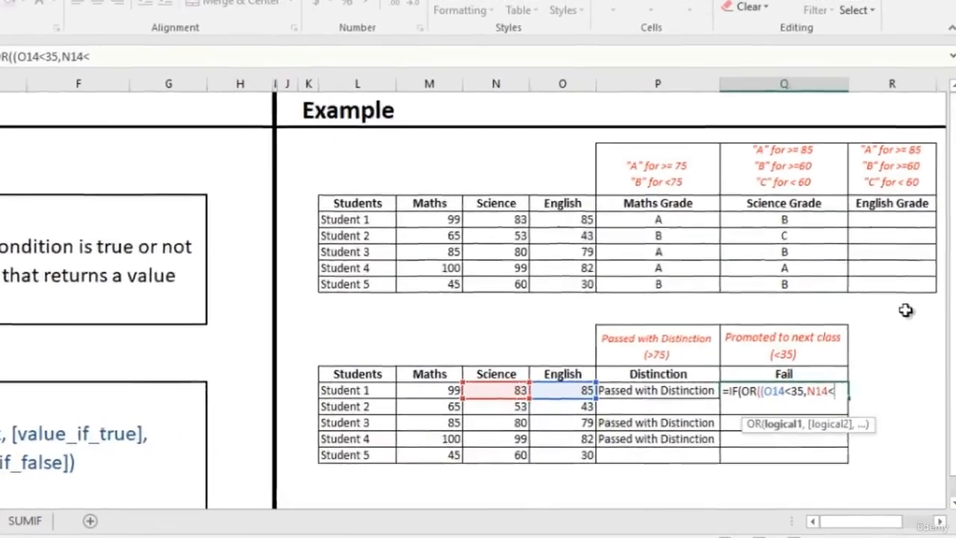
pyautogui.write(',')
pyautogui.press('Left')
pyautogui.press('Left')
pyautogui.press('Left')
pyautogui.press('Left')
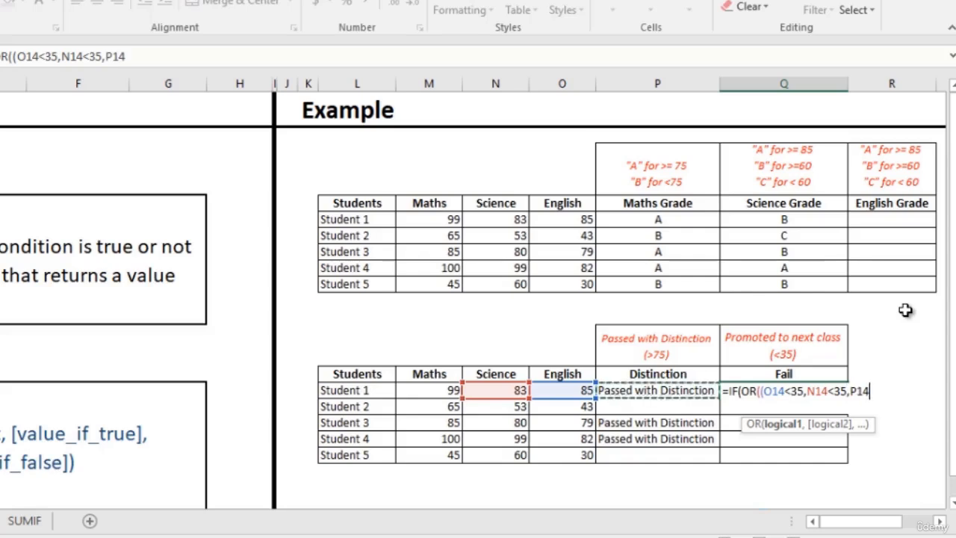
pyautogui.write('<35')
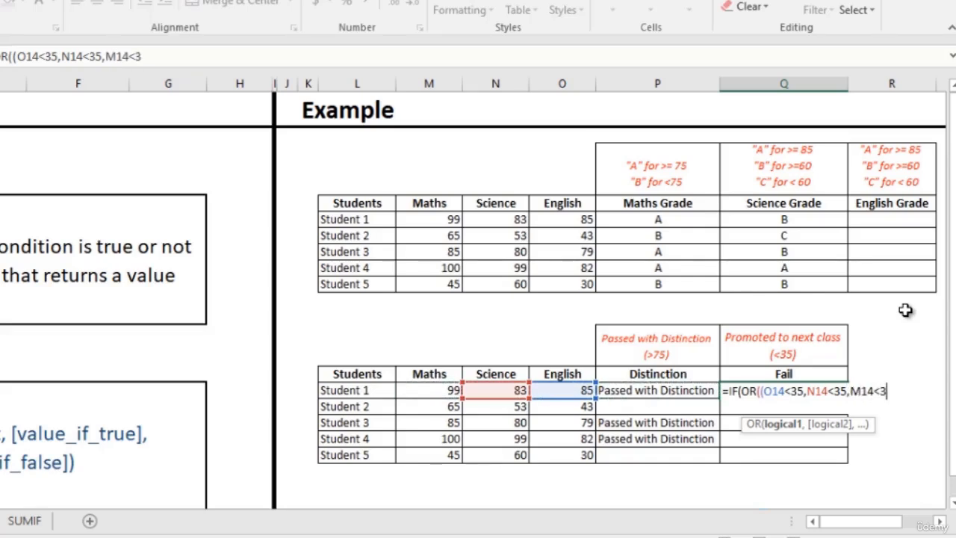
pyautogui.write(',"')
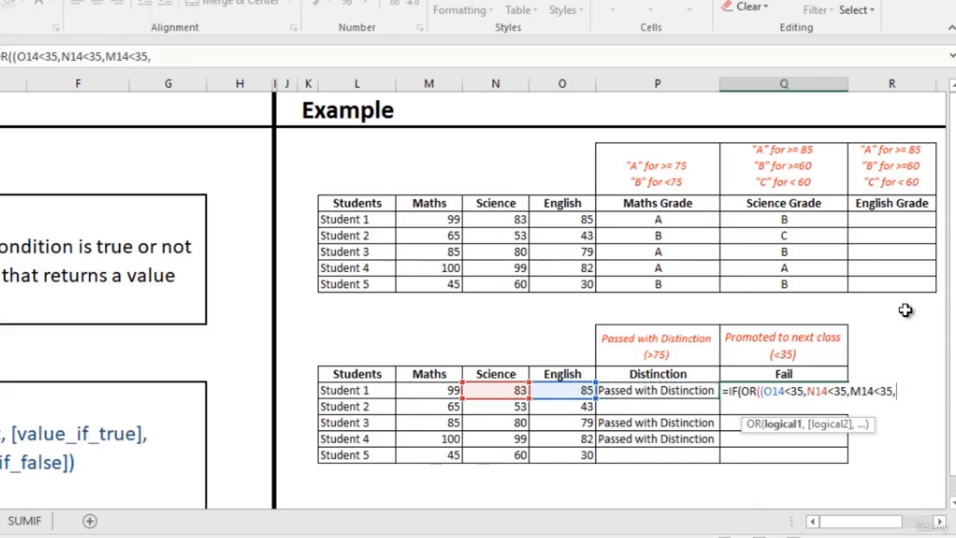
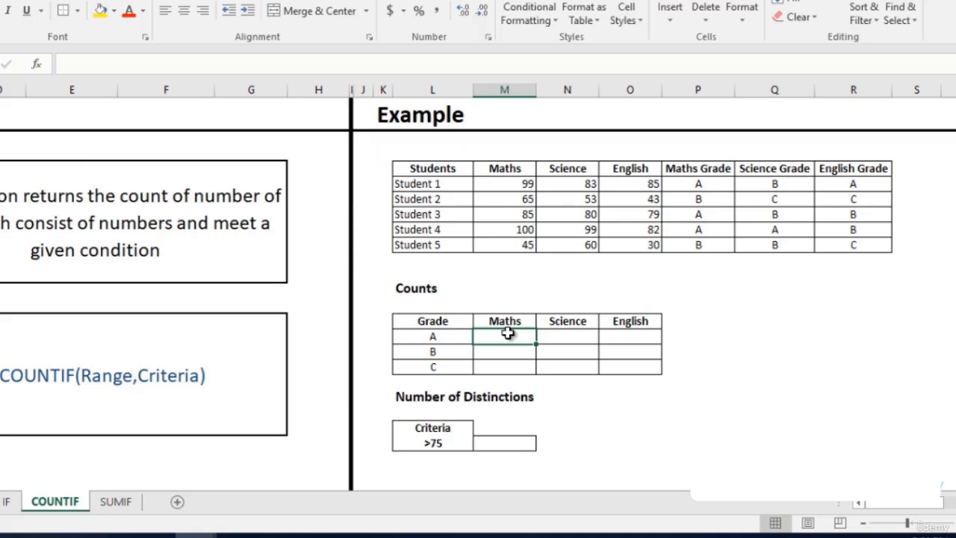
# Start a COUNTIF formula in the Maths cell for grade A of the Counts table.
pyautogui.doubleClick(507, 334)
pyautogui.write('=coun')
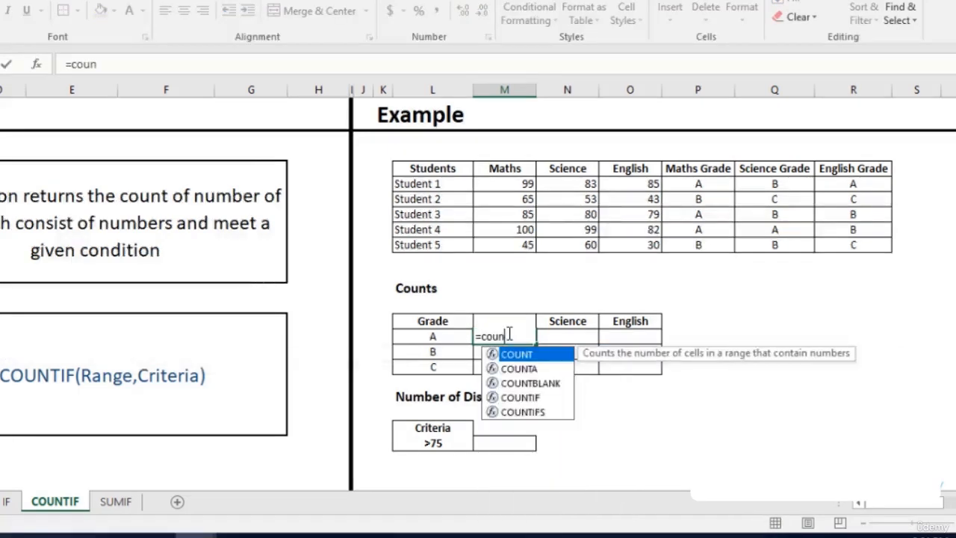
pyautogui.press('Down')
pyautogui.press('Down')
pyautogui.press('Down')
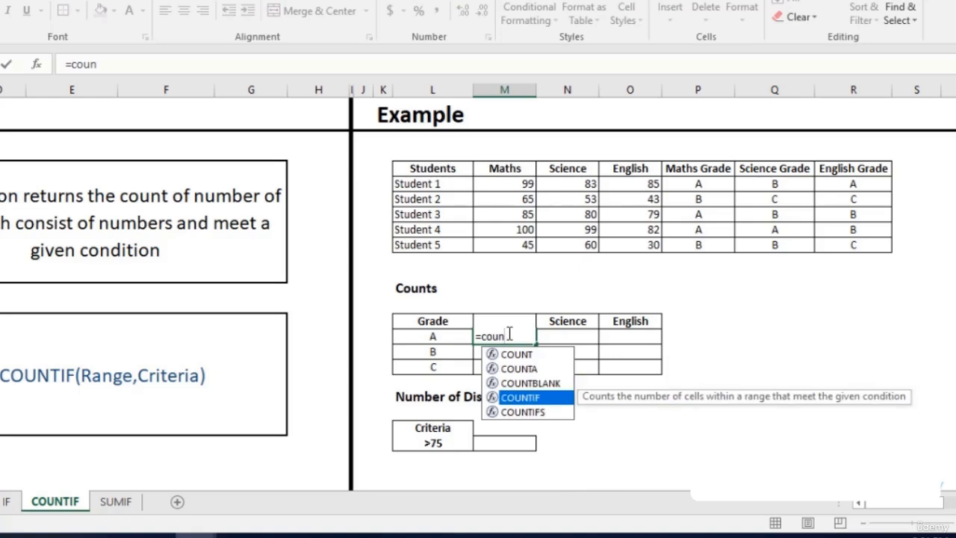
pyautogui.press('Tab')
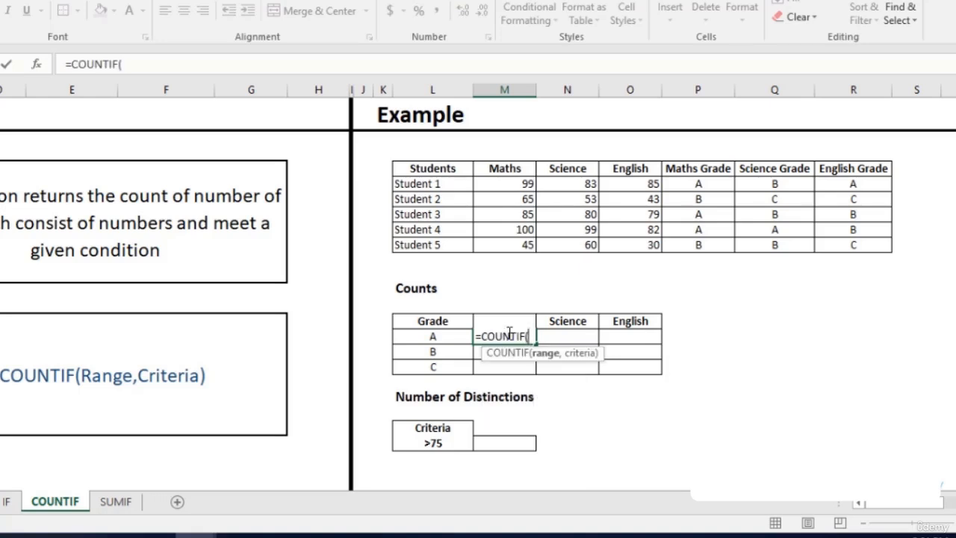
# Complete the COUNTIF formula with the Maths grades P5:P9 as the range and grade cell L15 as the criterion.
pyautogui.moveTo(693, 184); pyautogui.dragTo(702, 247)
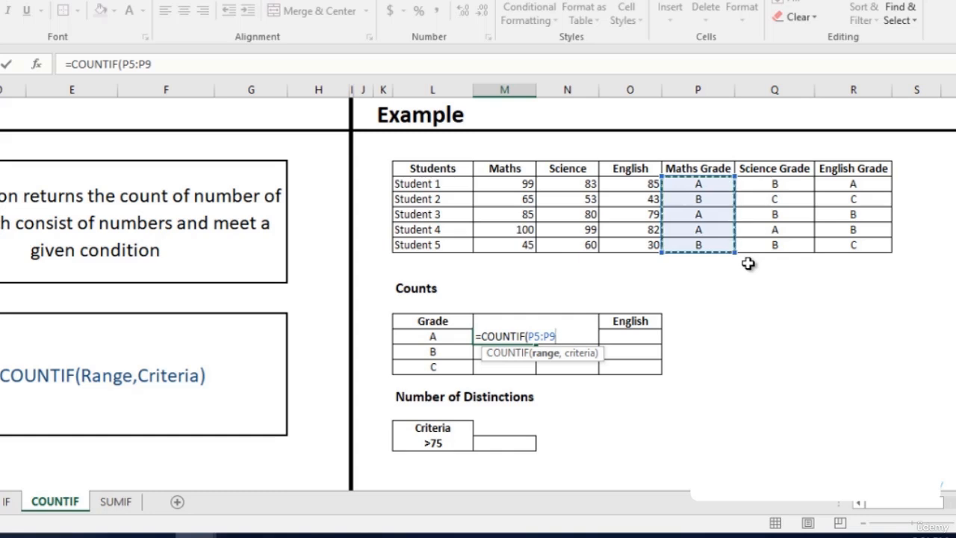
pyautogui.write(',')
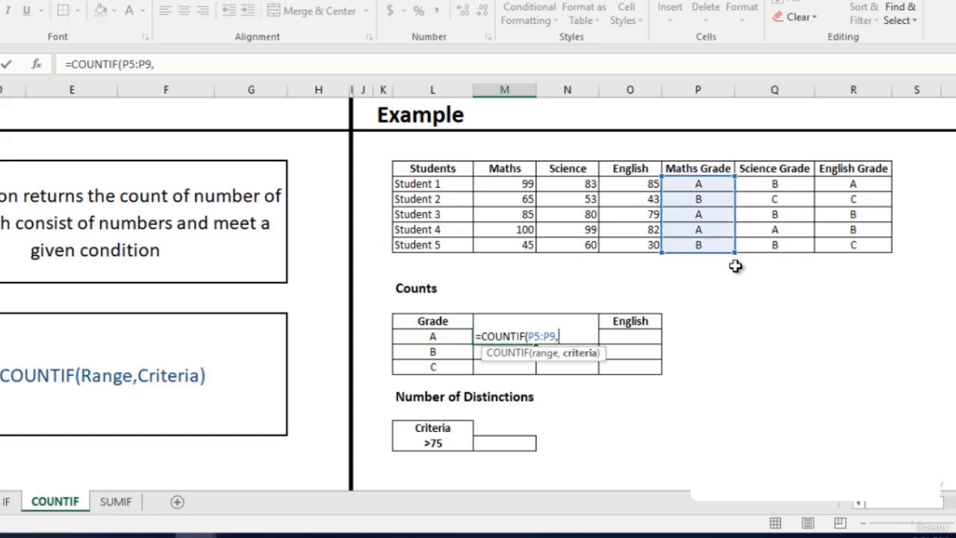
pyautogui.click(437, 338)
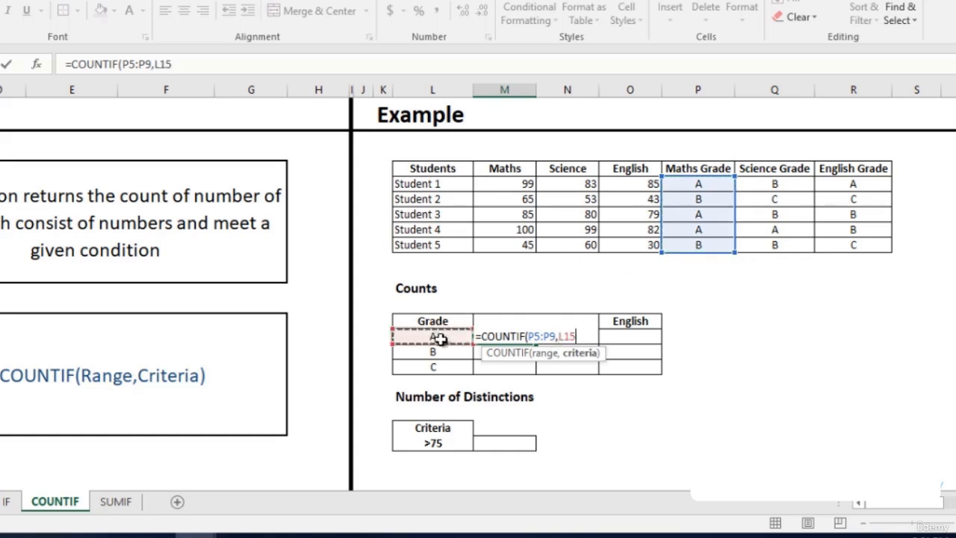
pyautogui.write(')')
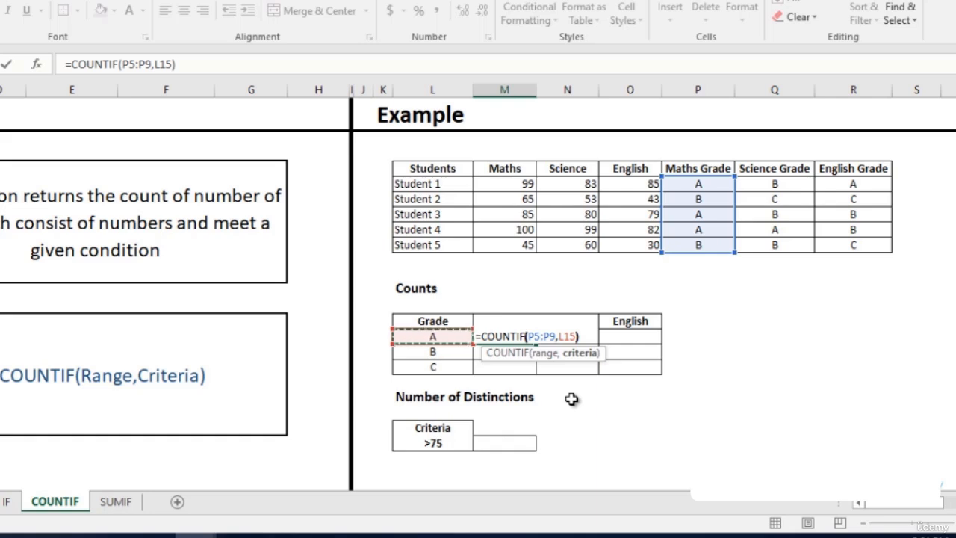
pyautogui.press('Return')
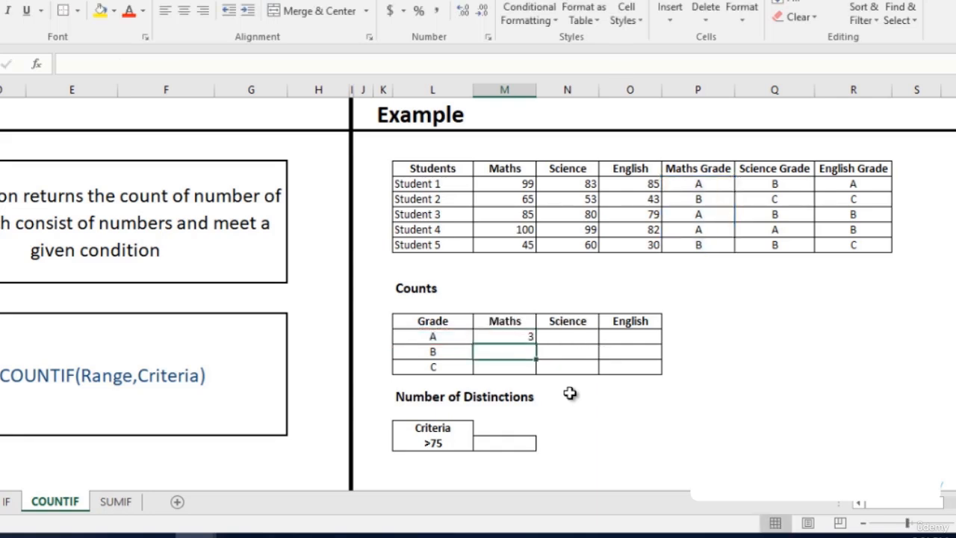
# Make the range absolute as $P$5:$P$9 in the grade A Maths count formula and fill it down to grades B and C.
pyautogui.click(499, 336)
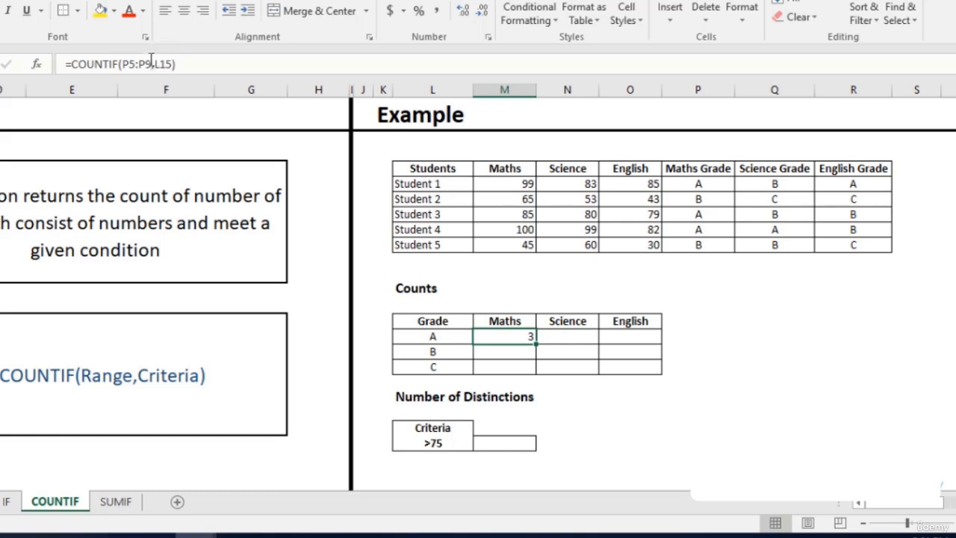
pyautogui.click(147, 63)
pyautogui.moveTo(147, 63); pyautogui.dragTo(129, 63)
pyautogui.press('F4')
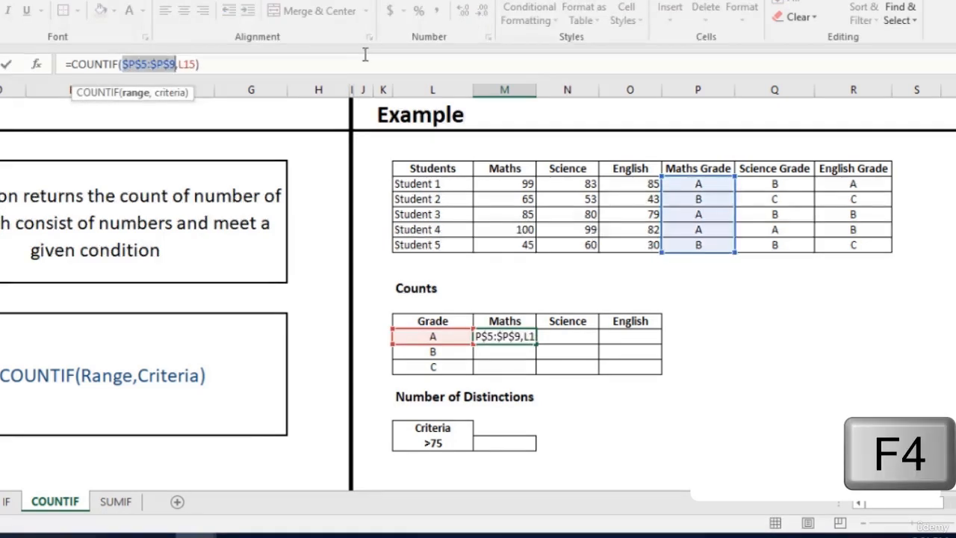
pyautogui.press('Return')
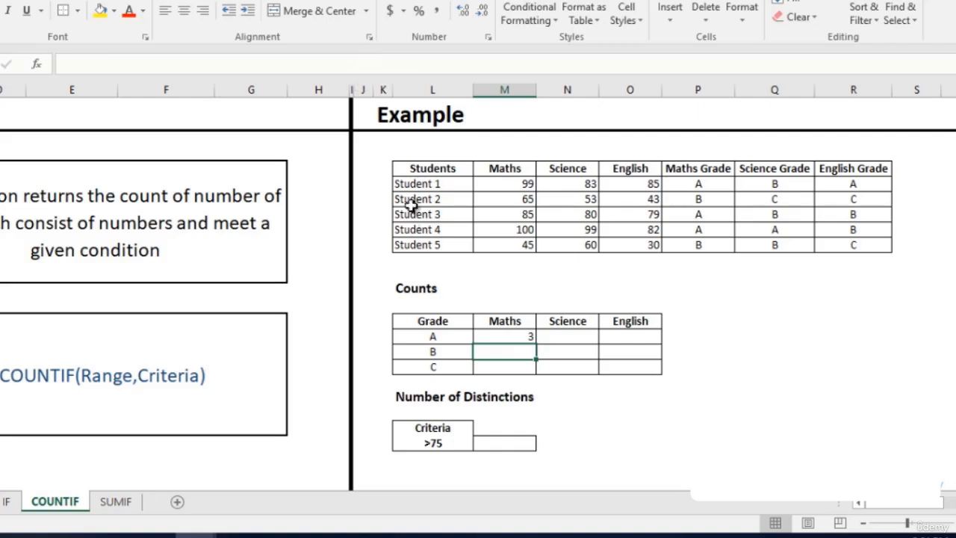
pyautogui.click(523, 336)
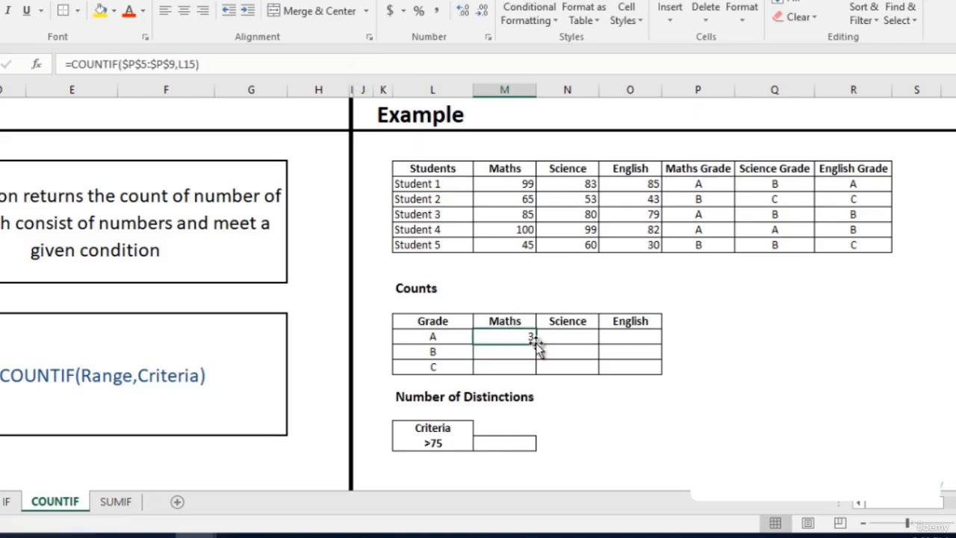
pyautogui.moveTo(535, 344); pyautogui.dragTo(536, 367)
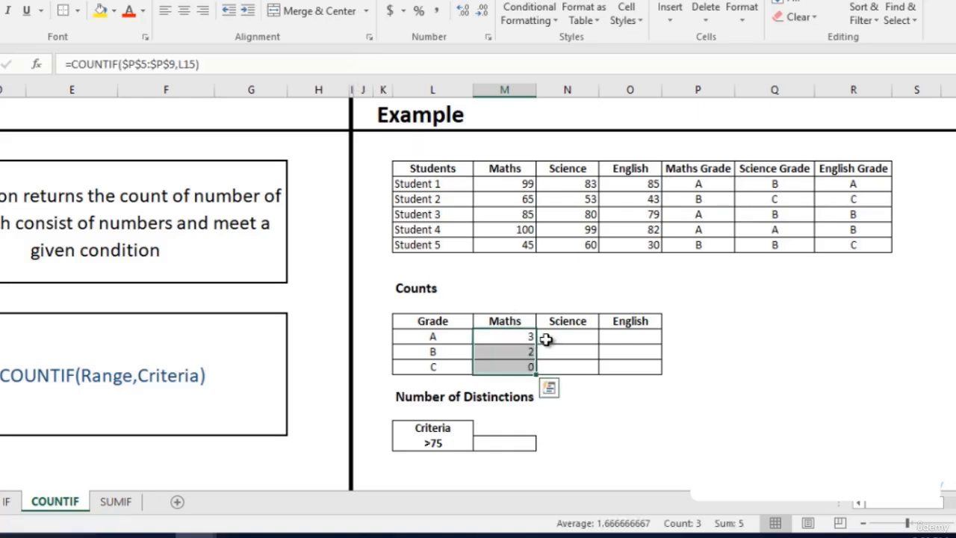
# Change the range in the grade A Maths count formula to the row-locked reference P$5:P$9.
pyautogui.click(492, 334)
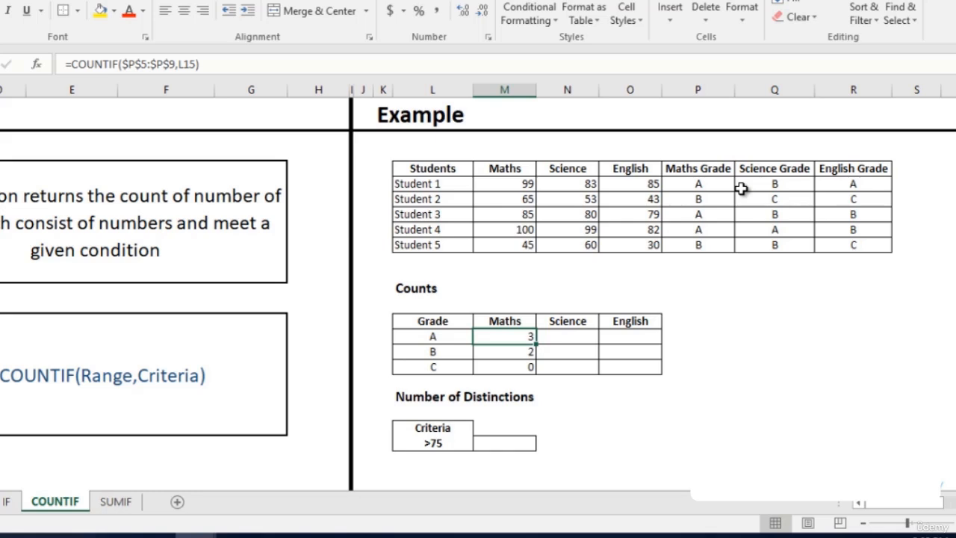
pyautogui.click(142, 64)
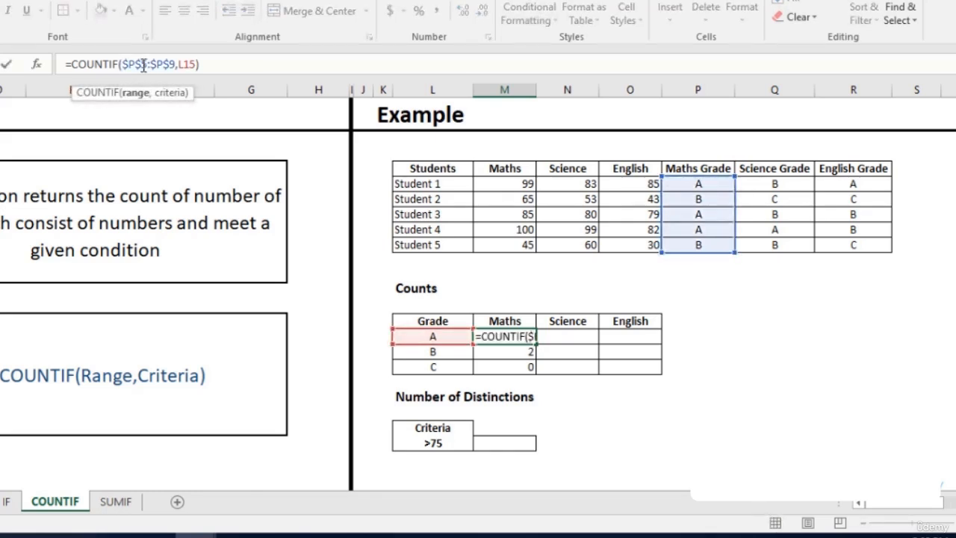
pyautogui.press('F4')
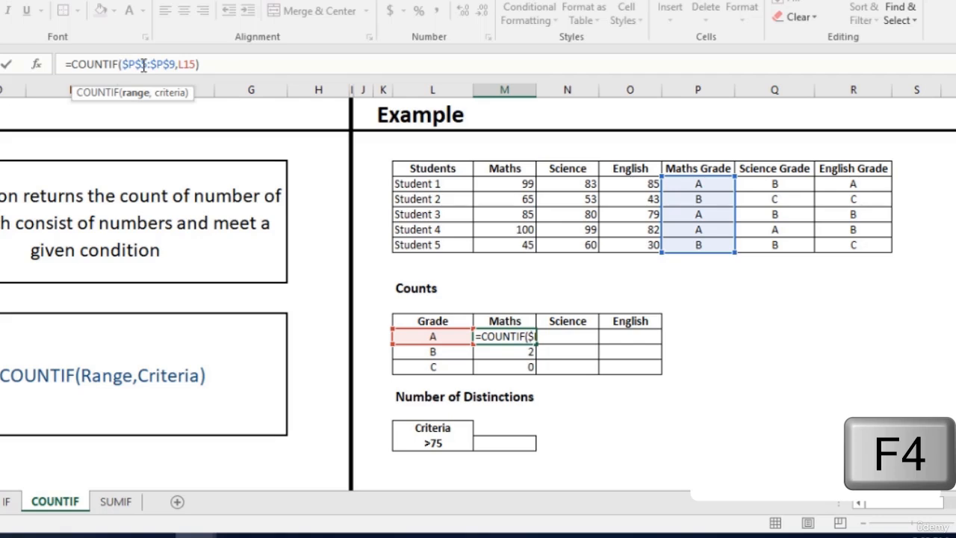
pyautogui.press('F4')
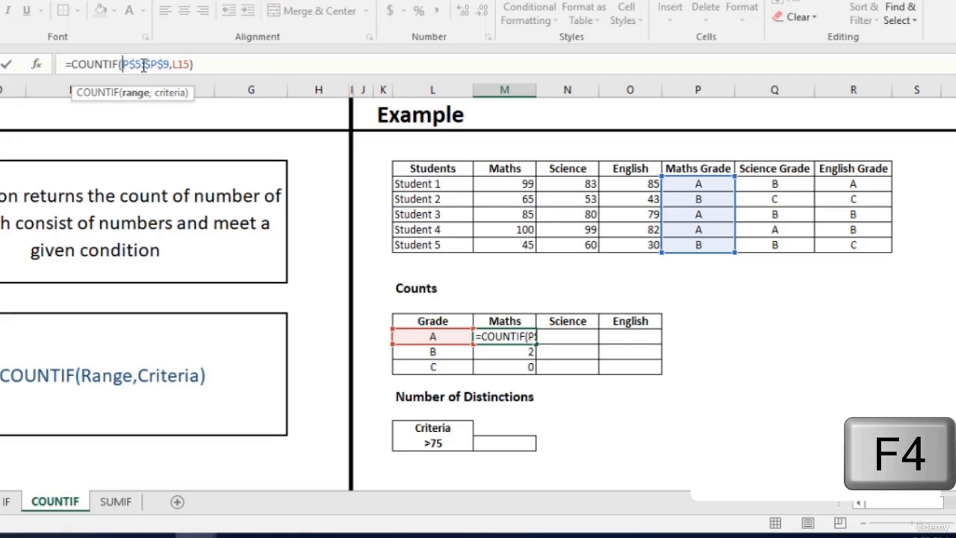
pyautogui.press('Right')
pyautogui.press('Right')
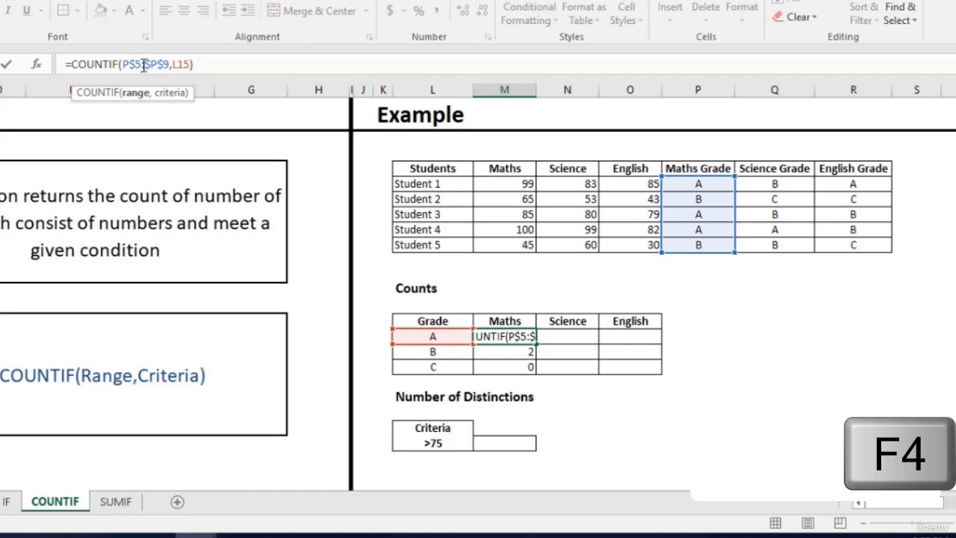
pyautogui.press('Delete')
# Lock the criterion's column as $L15 in the grade A Maths count formula and commit the formula.
pyautogui.press('Right')
pyautogui.press('Right')
pyautogui.press('Right')
pyautogui.press('Right')
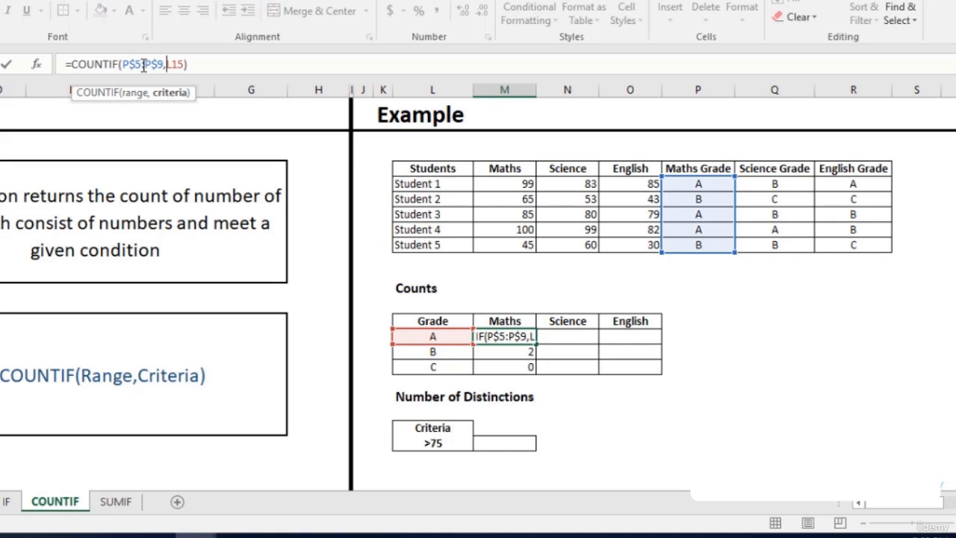
pyautogui.write('$')
pyautogui.press('Return')
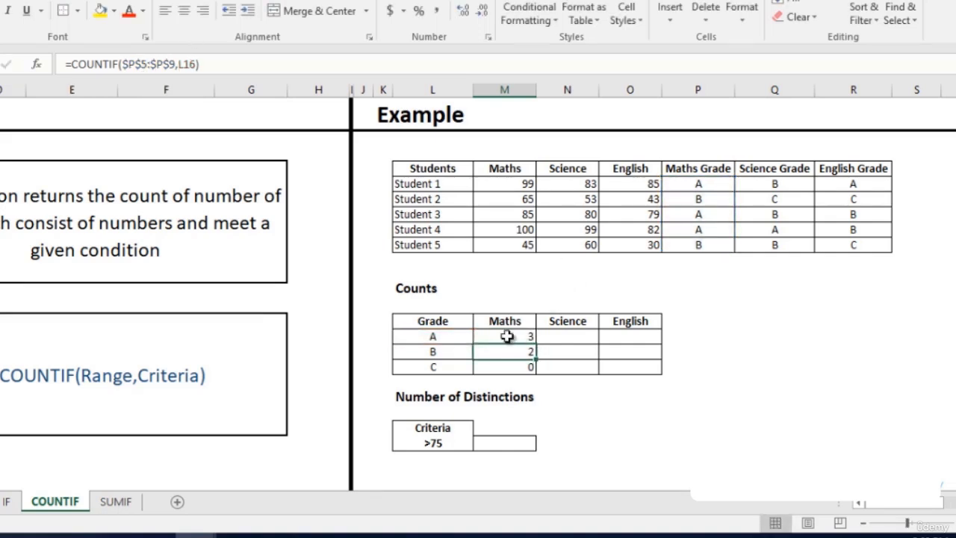
# Fill the grade A Maths count formula across to Science and English, and extend both columns down to grade C.
pyautogui.click(507, 336)
pyautogui.moveTo(535, 342); pyautogui.dragTo(650, 337)
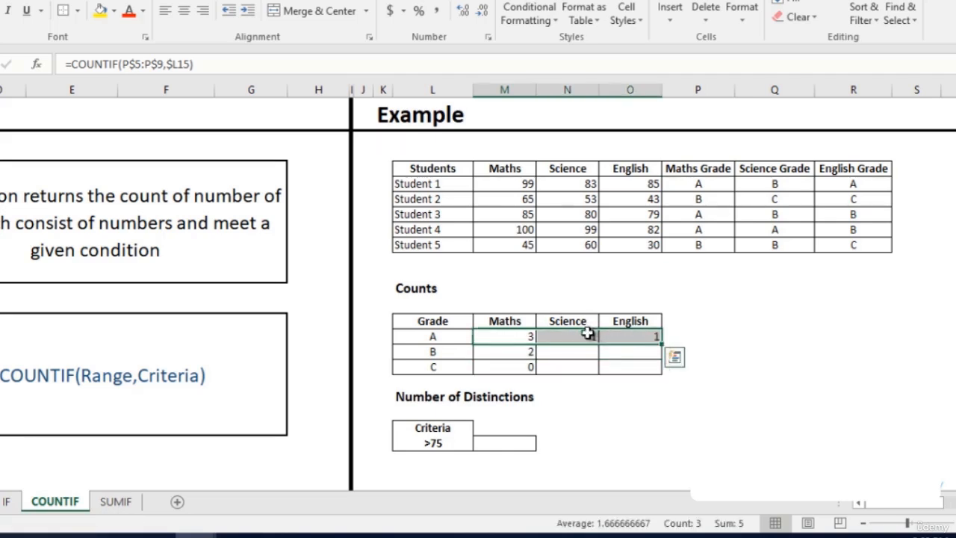
pyautogui.moveTo(588, 333); pyautogui.dragTo(658, 369)
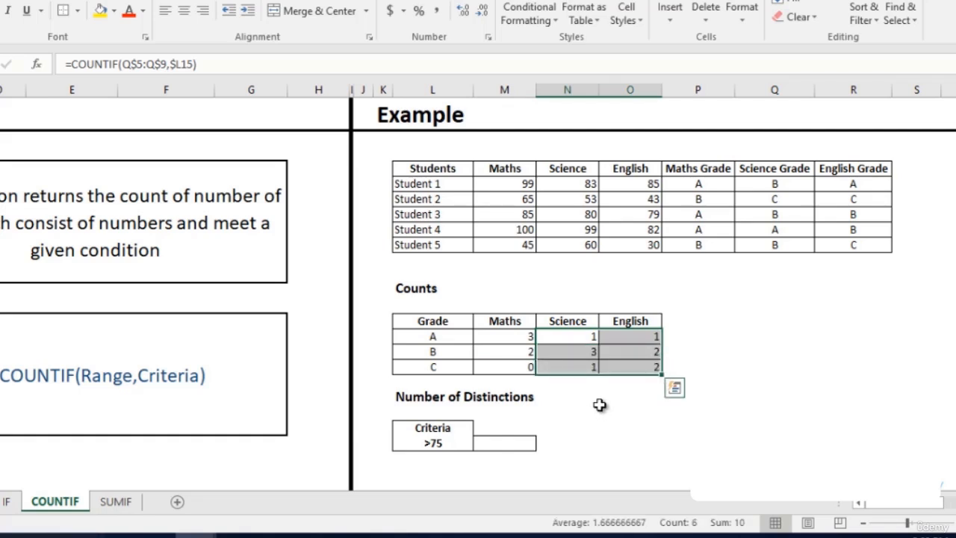
# Start a COUNTIFS formula in the Number of Distinctions result cell beside the >75 criterion.
pyautogui.click(528, 441)
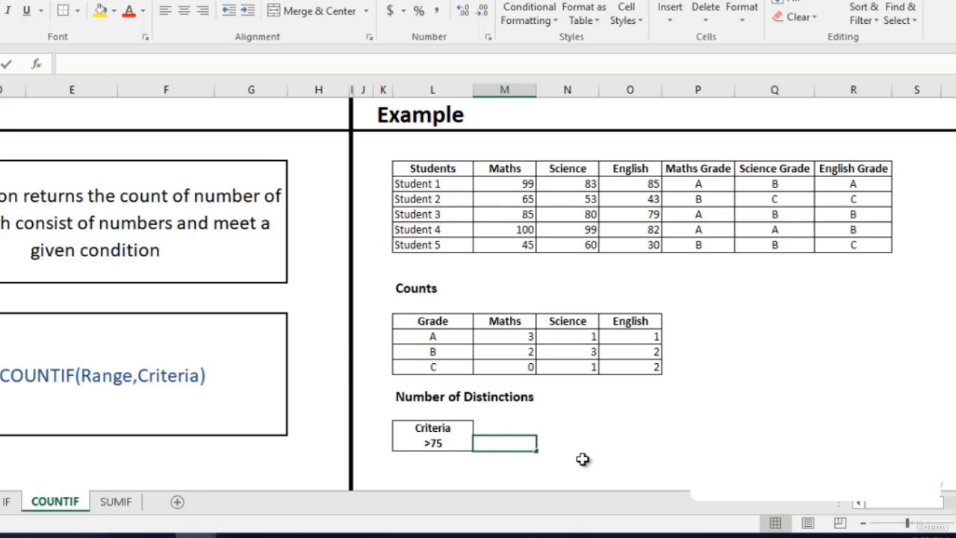
pyautogui.write('=coo')
pyautogui.write('nt')
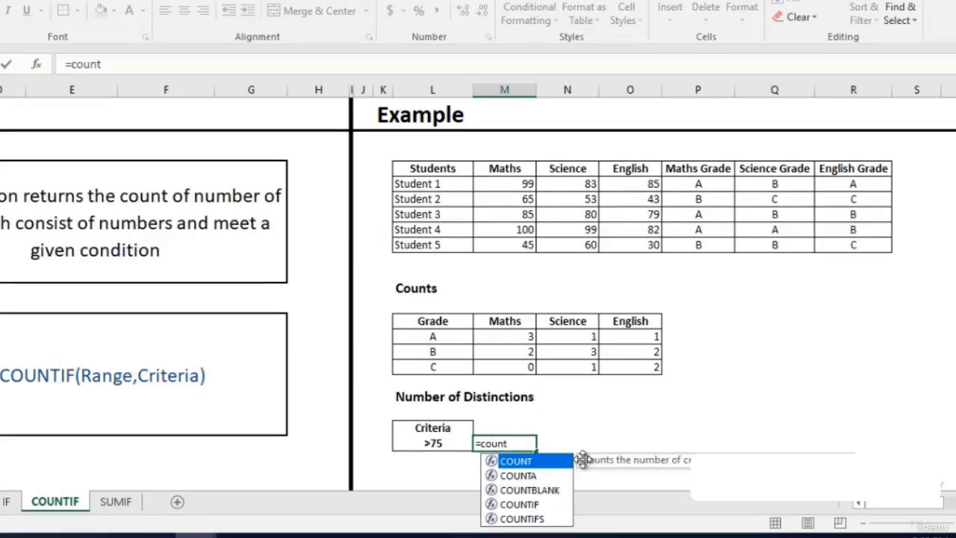
pyautogui.press('Down')
pyautogui.press('Down')
pyautogui.press('Down')
pyautogui.press('Down')
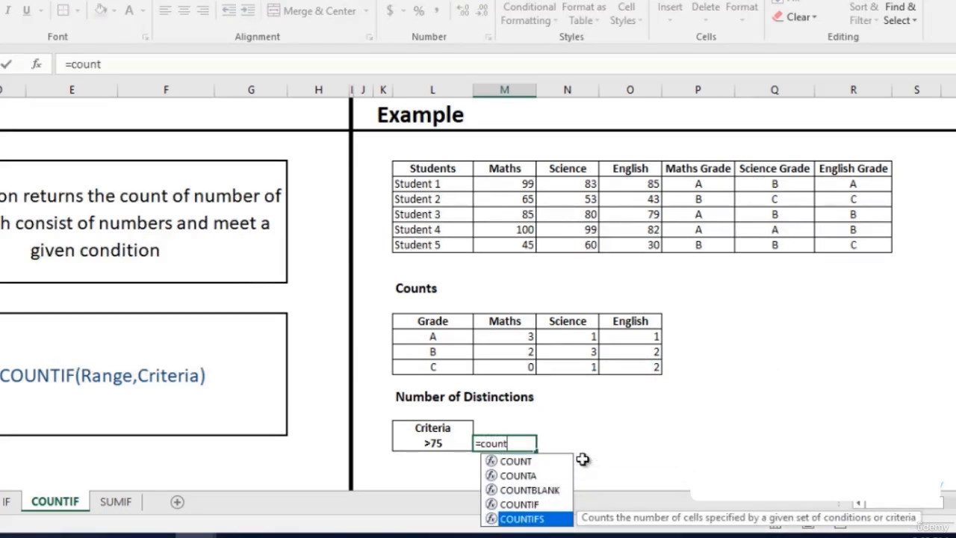
pyautogui.doubleClick(525, 518)
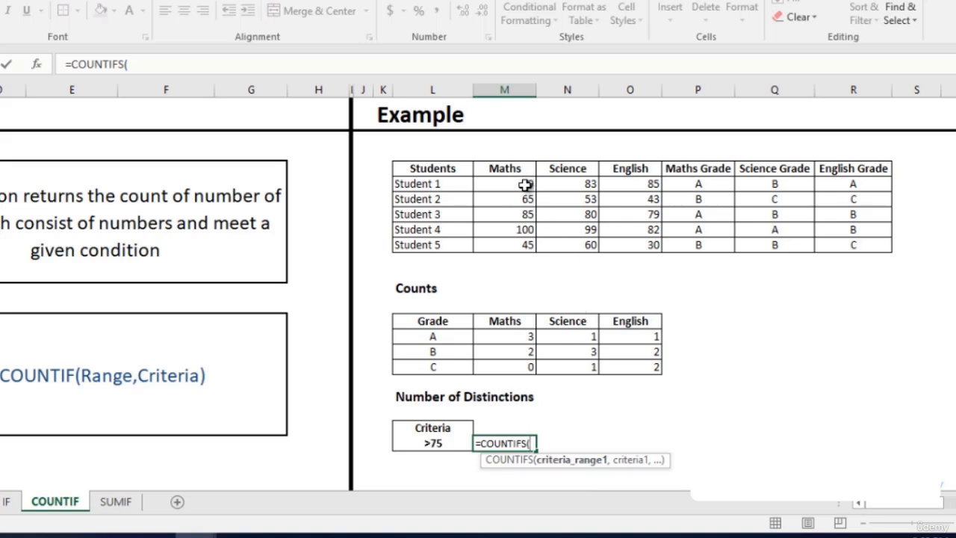
# Add the Maths marks M5:M9 and the Science marks N5:N9 to the COUNTIFS formula, each with criterion L22.
pyautogui.moveTo(525, 185); pyautogui.dragTo(521, 243)
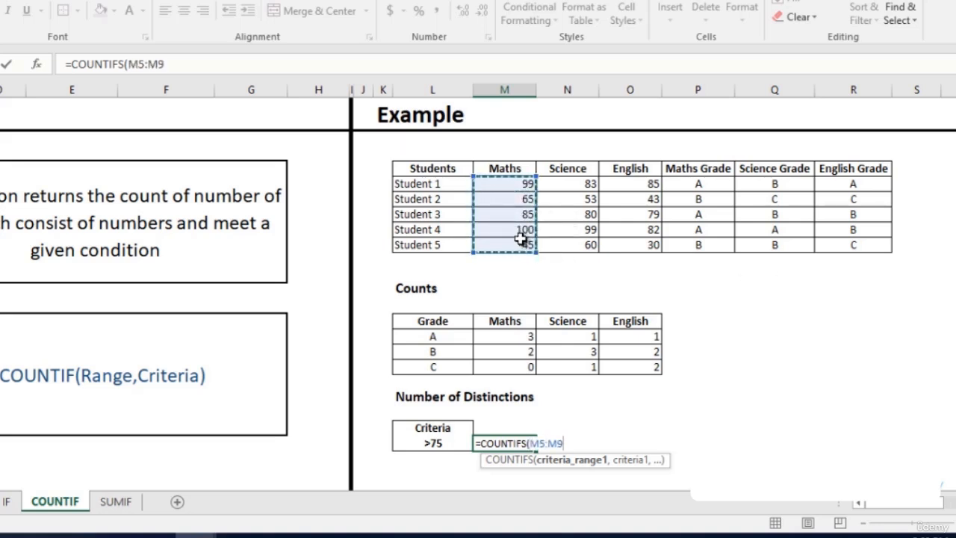
pyautogui.write(',')
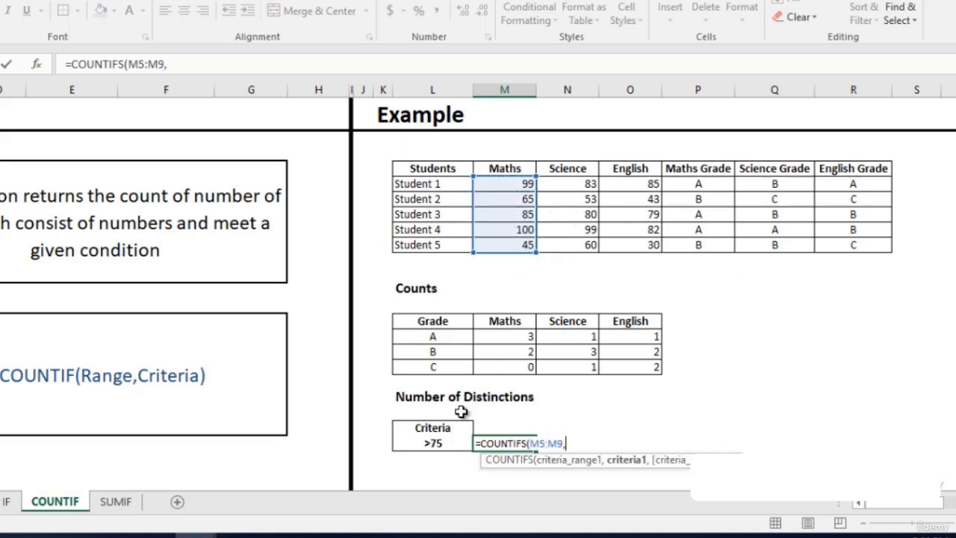
pyautogui.click(437, 443)
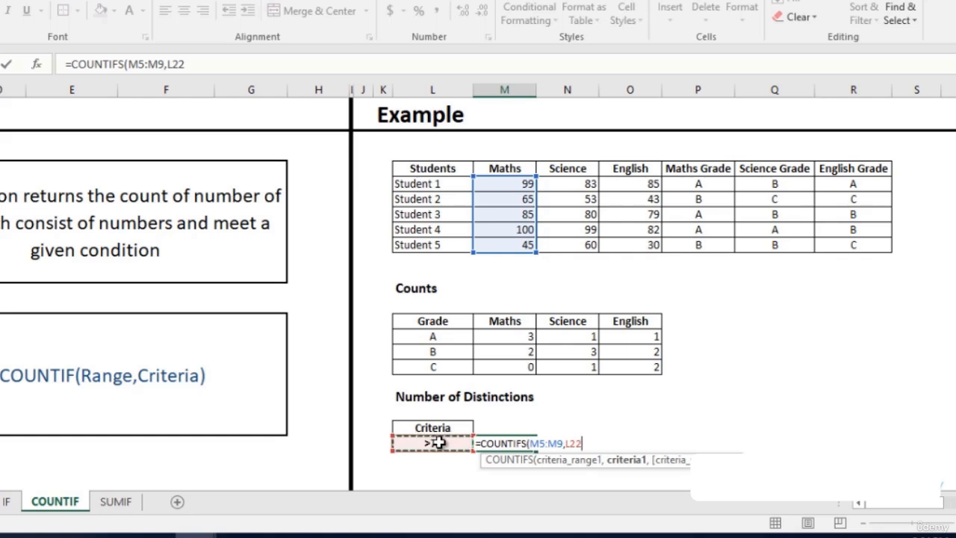
pyautogui.write(',')
pyautogui.moveTo(589, 183); pyautogui.dragTo(596, 245)
pyautogui.write(',')
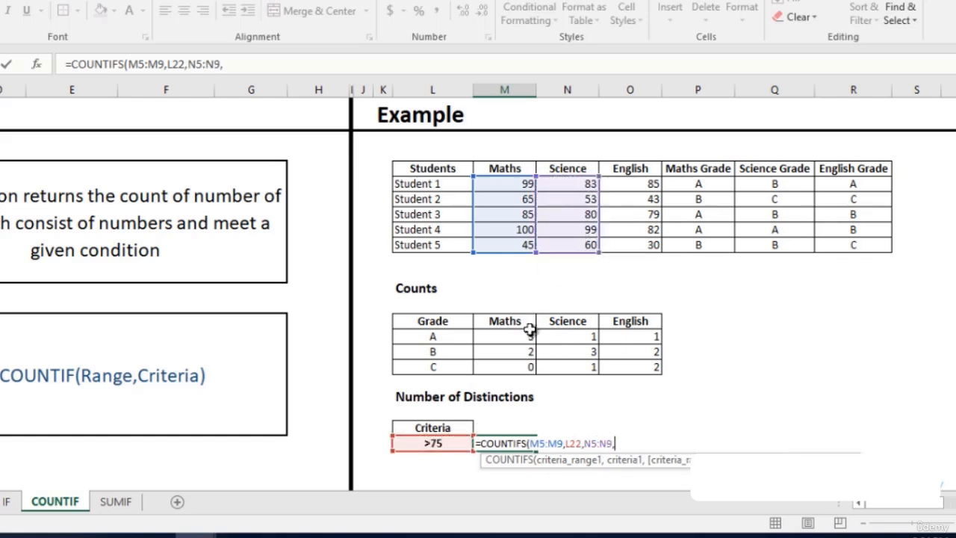
pyautogui.click(436, 444)
pyautogui.write(',')
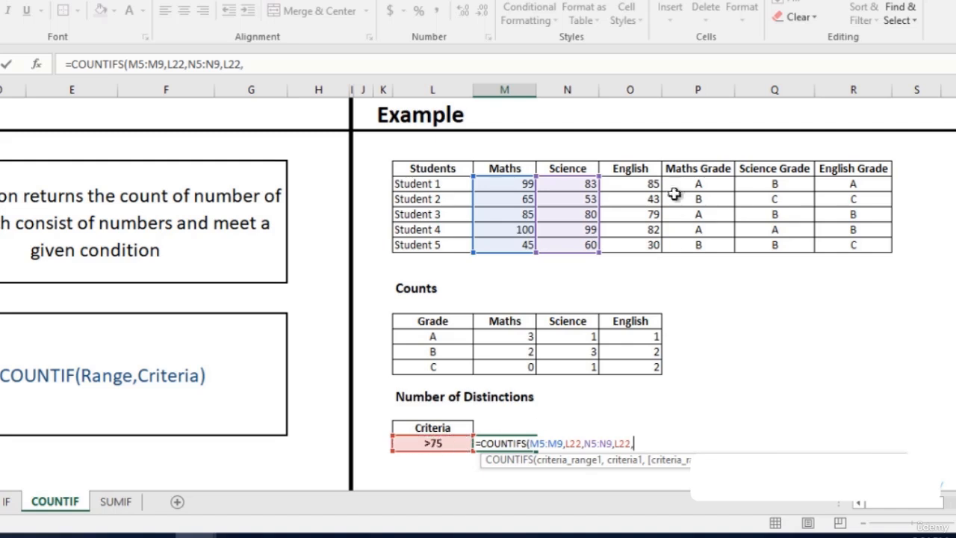
# Add the English marks O5:O9 with criterion L22 and complete the COUNTIFS formula.
pyautogui.moveTo(651, 185); pyautogui.dragTo(650, 242)
pyautogui.write(',')
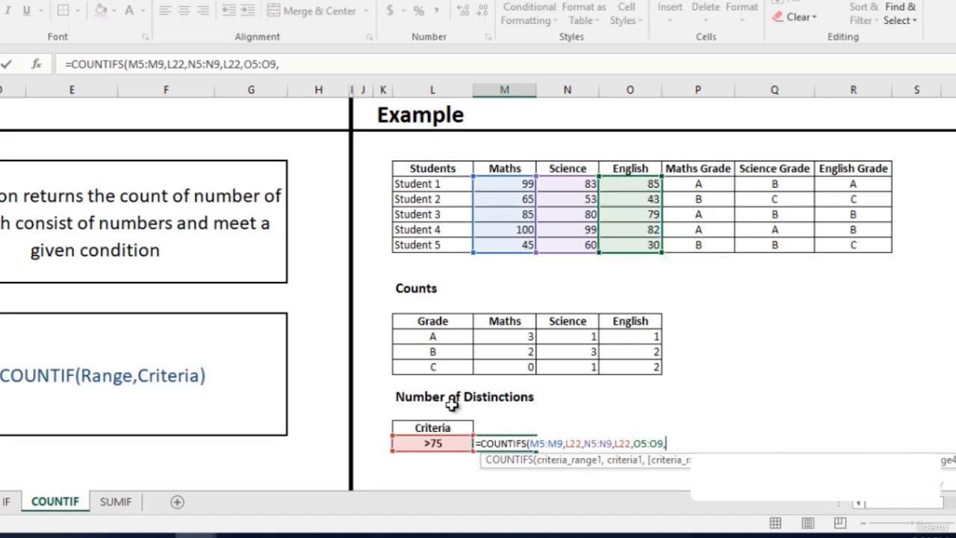
pyautogui.click(435, 443)
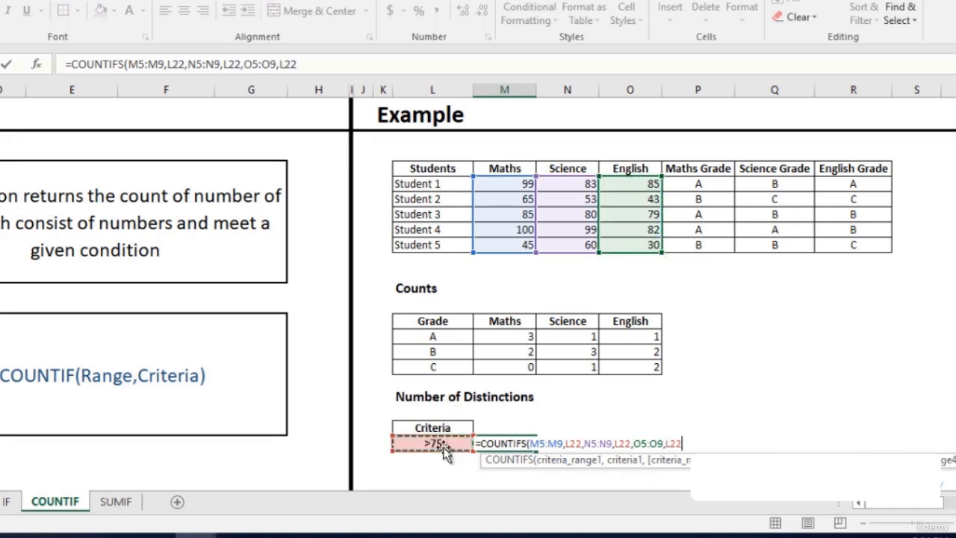
pyautogui.press('Return')
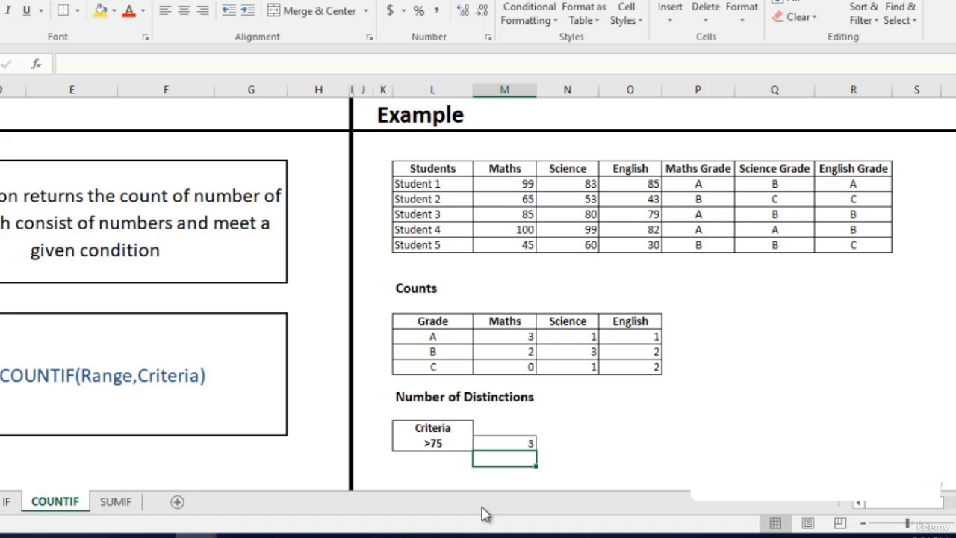
# Change the Number of Distinctions criterion to >90.
pyautogui.click(448, 444)
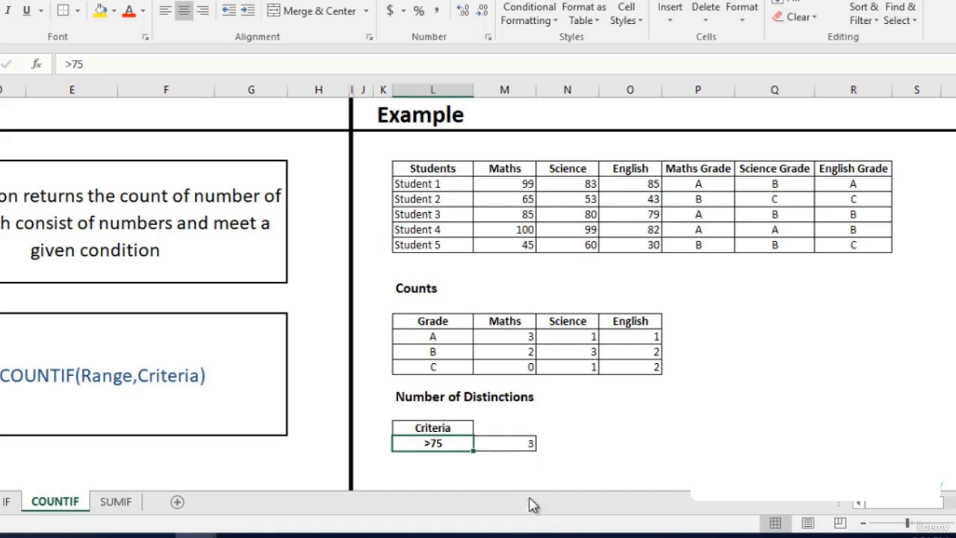
pyautogui.moveTo(72, 64); pyautogui.dragTo(144, 56)
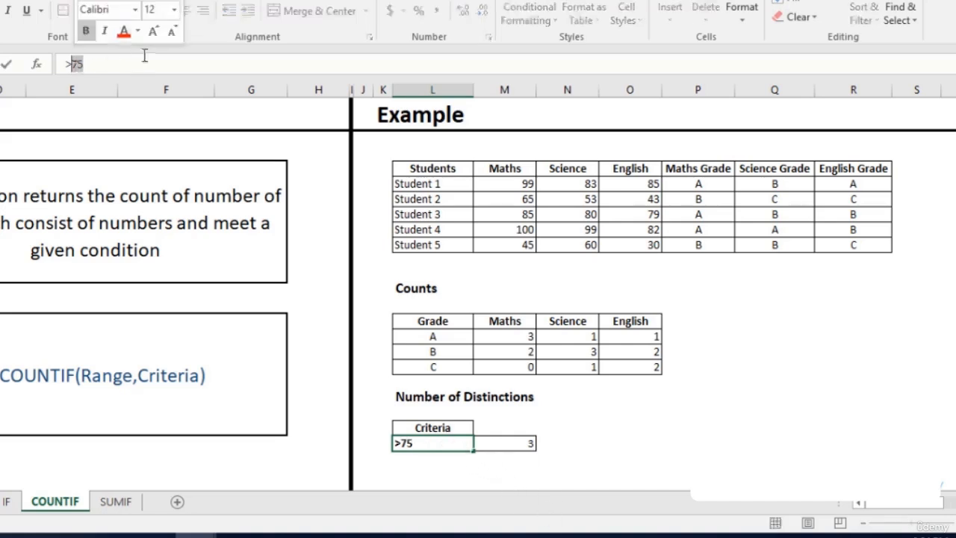
pyautogui.write('90')
pyautogui.press('Return')
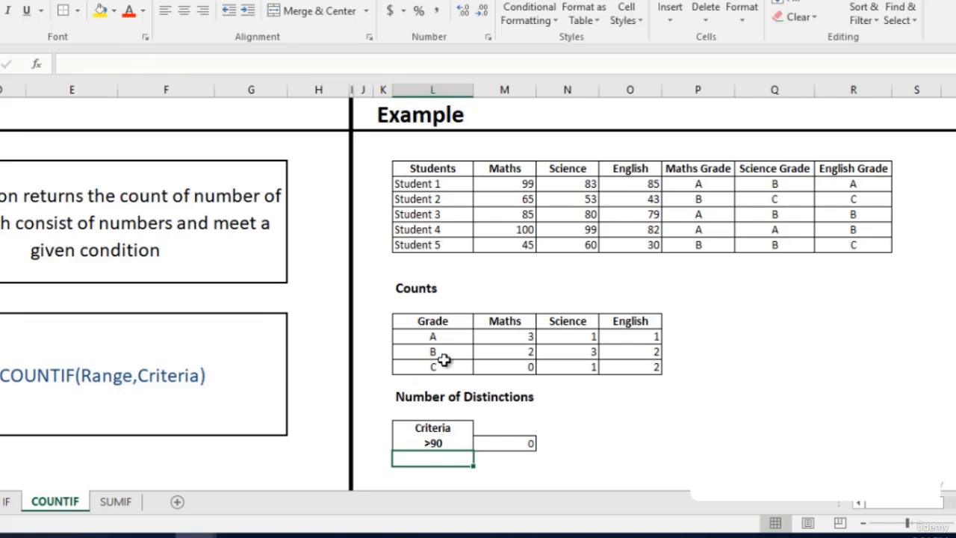
pyautogui.click(433, 443)
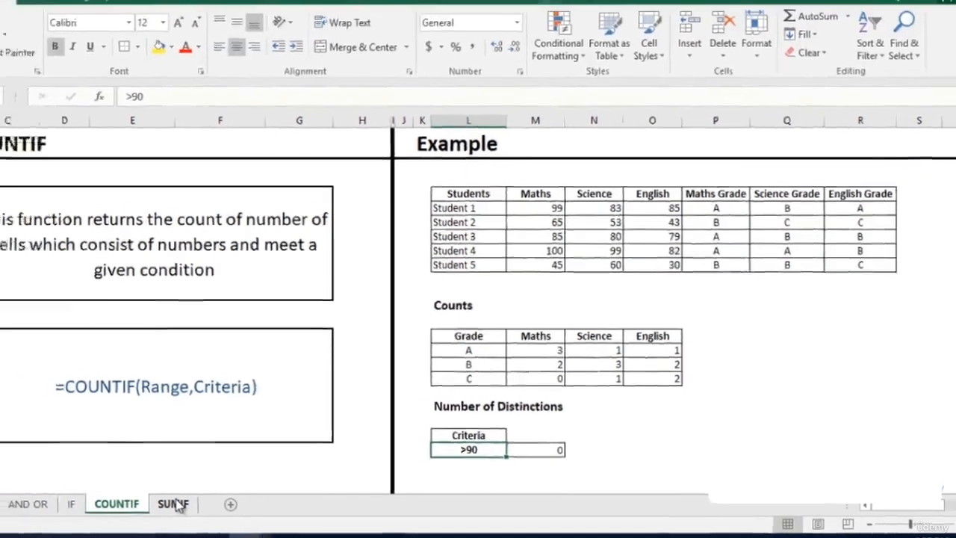
# On the SUMIF sheet, start a SUMIF formula in the Maths total cell with the Fail column R5:R9 as the range.
pyautogui.click(117, 501)
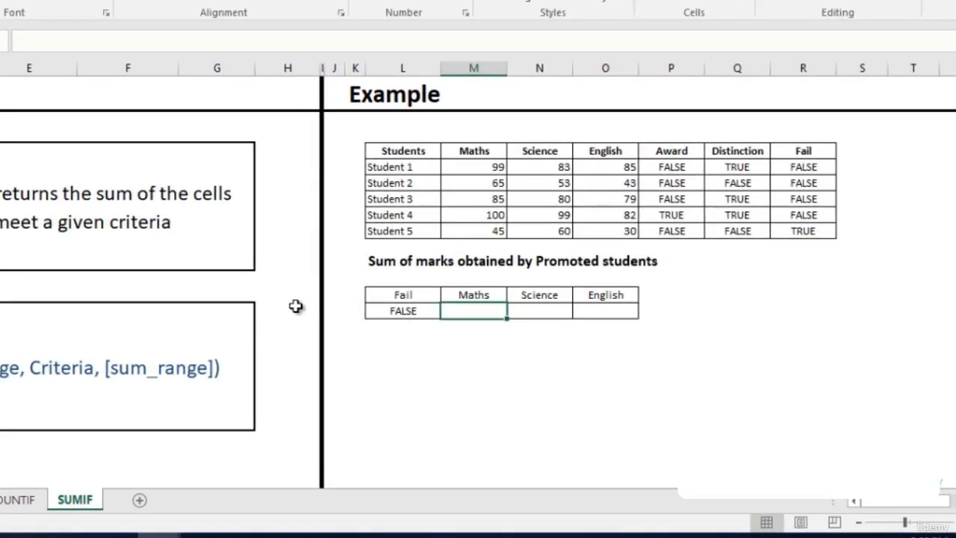
pyautogui.write('=sum')
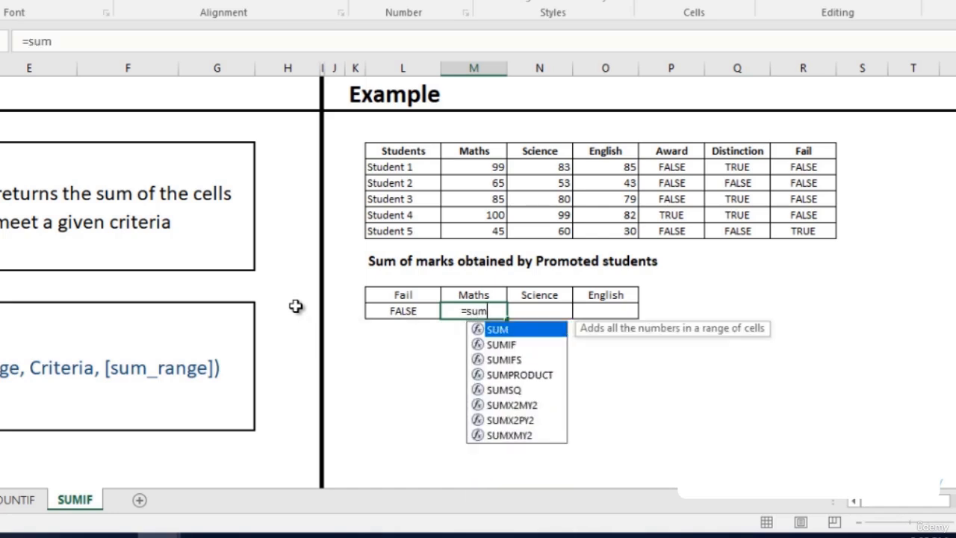
pyautogui.press('Down')
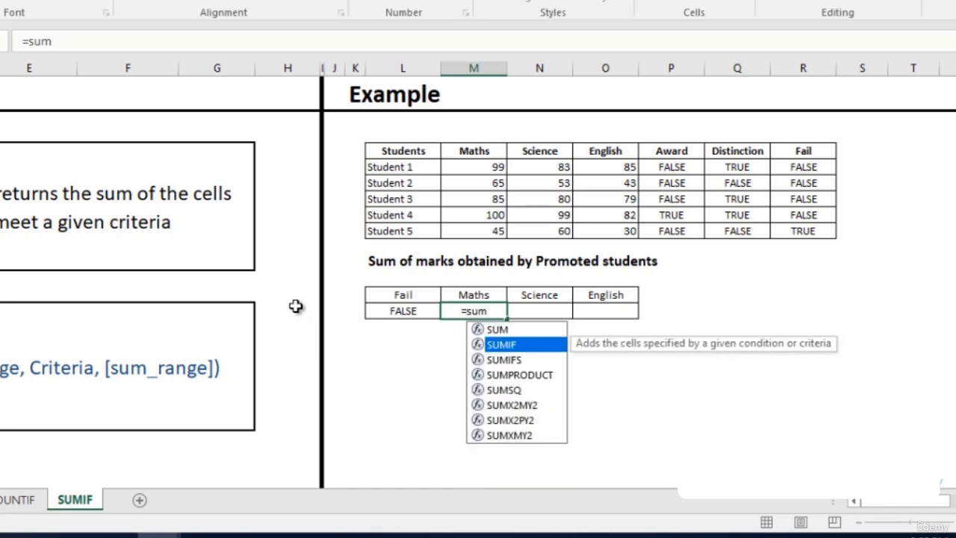
pyautogui.press('Tab')
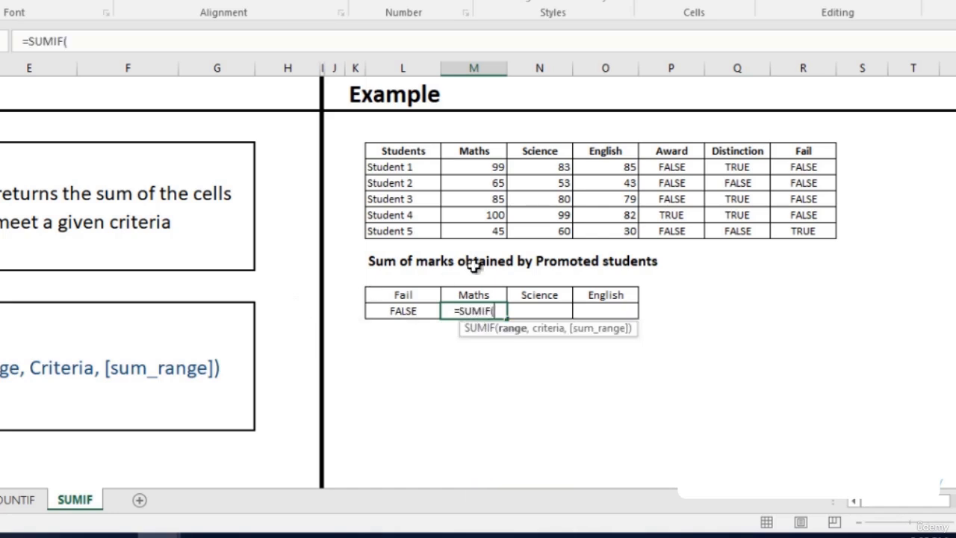
pyautogui.click(811, 168)
pyautogui.moveTo(811, 172); pyautogui.dragTo(811, 227)
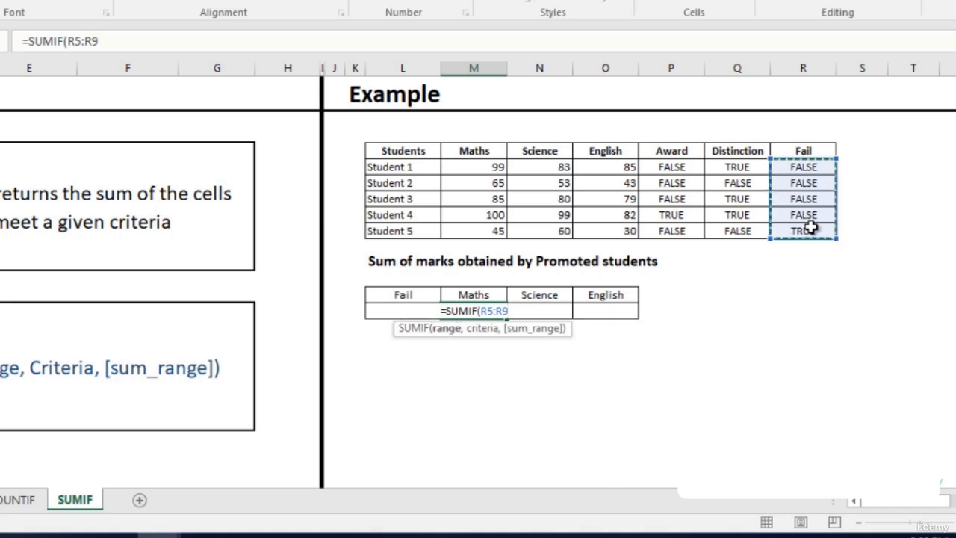
pyautogui.write(',')
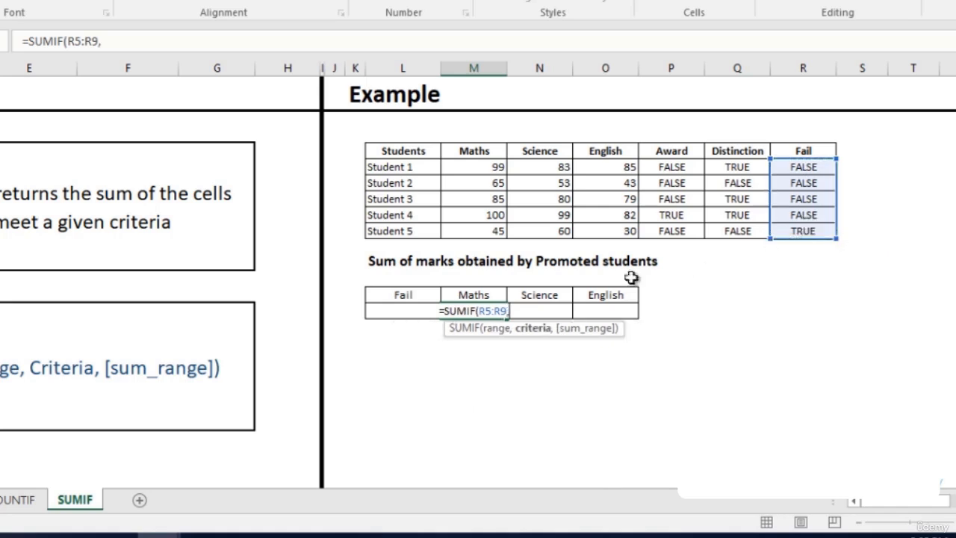
# Add criterion L14 and sum range M5:M9 to the SUMIF formula and complete it.
pyautogui.click(389, 314)
pyautogui.write(',')
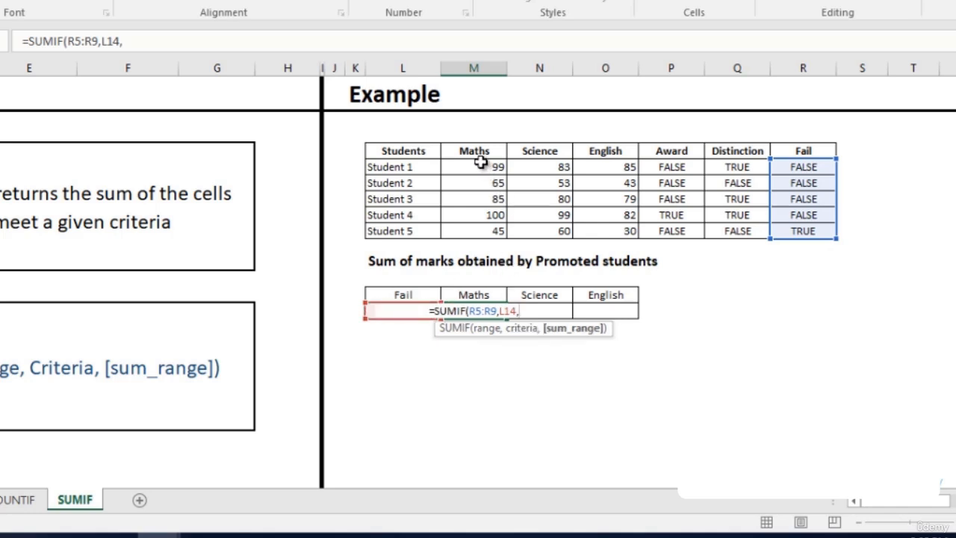
pyautogui.moveTo(478, 165); pyautogui.dragTo(480, 230)
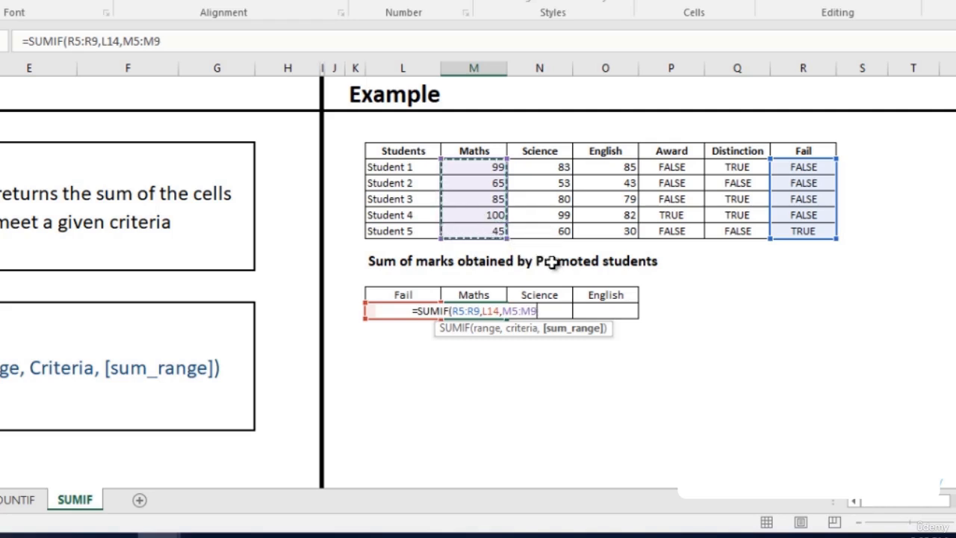
pyautogui.write(')')
pyautogui.press('Return')
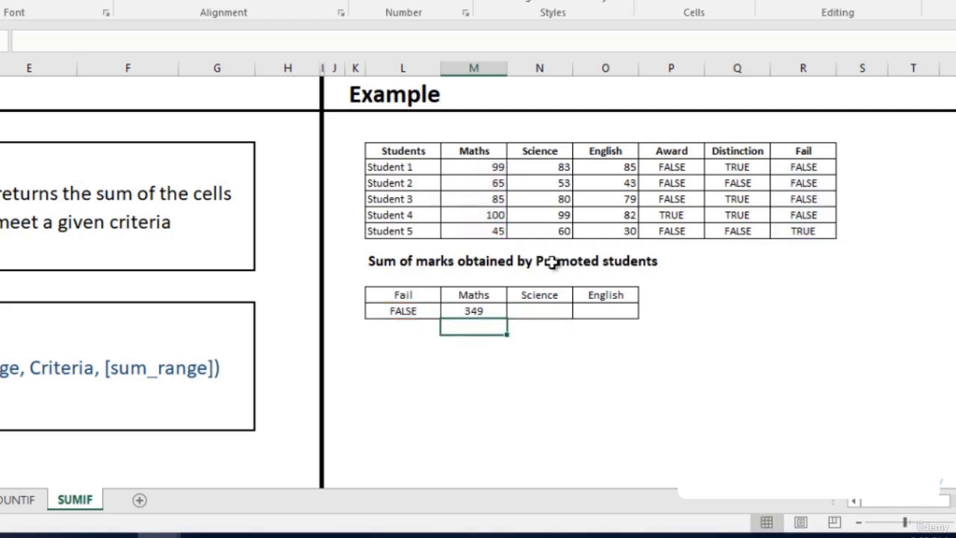
# Make the Fail range in the Maths SUMIF formula absolute as $R$5:$R$9.
pyautogui.click(492, 311)
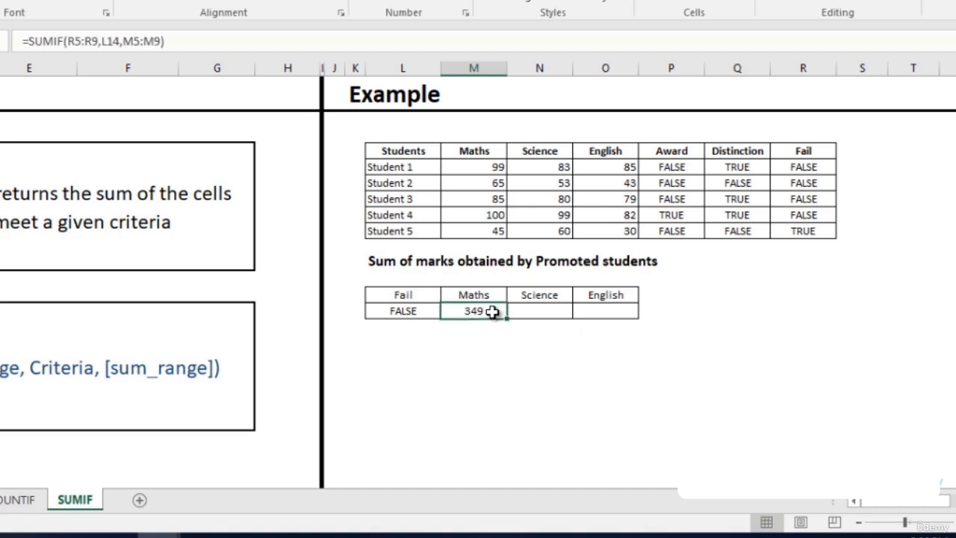
pyautogui.click(68, 42)
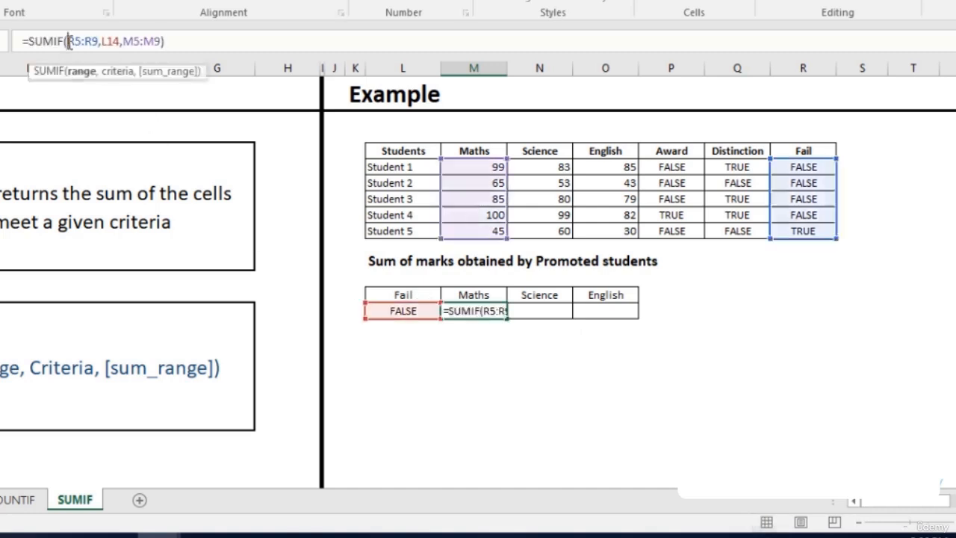
pyautogui.moveTo(67, 43); pyautogui.dragTo(100, 47)
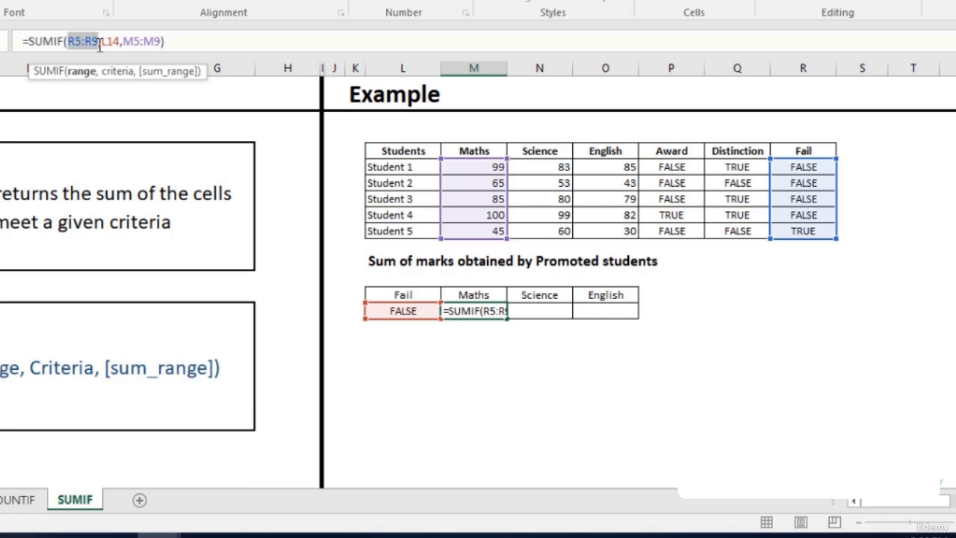
pyautogui.press('F4')
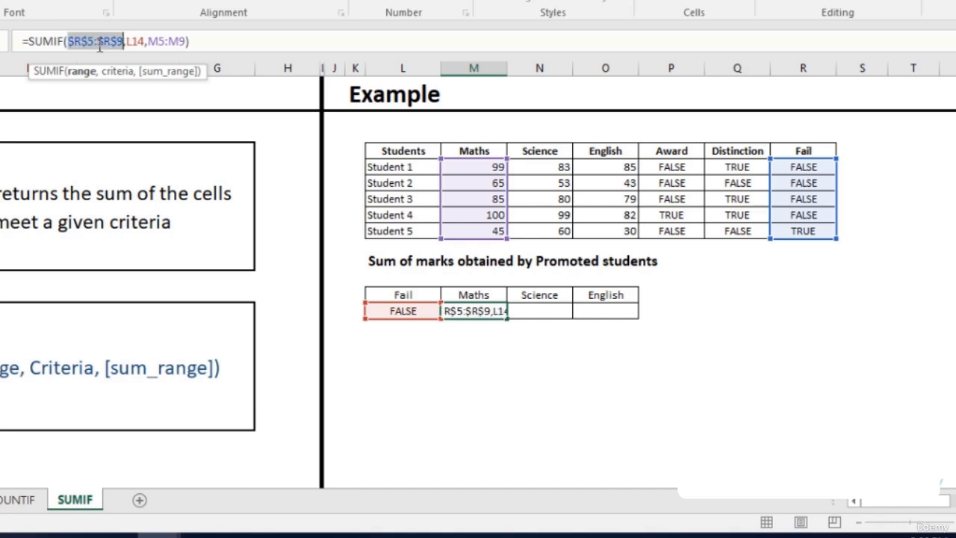
# Make the criterion reference in the Maths SUMIF formula absolute as $L$14 and confirm the formula.
pyautogui.click(132, 43)
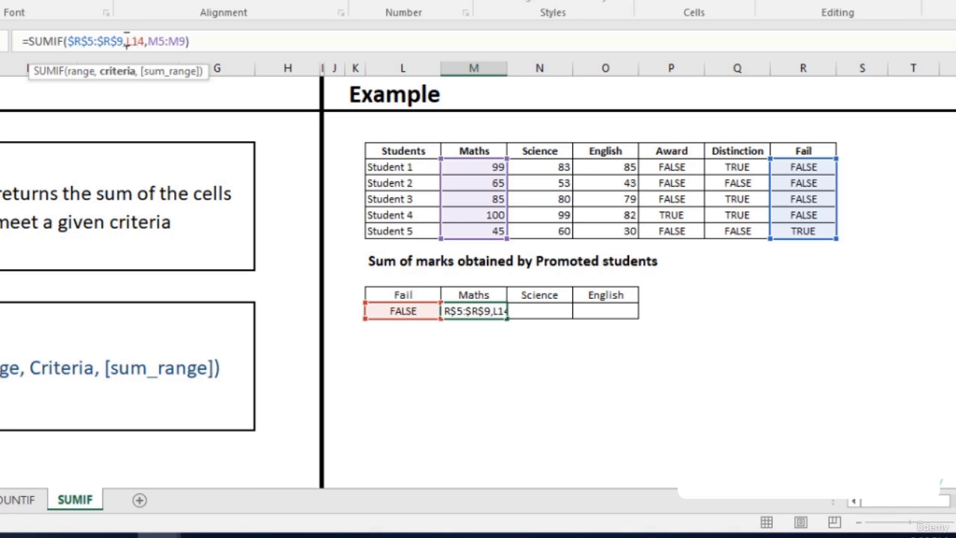
pyautogui.doubleClick(136, 42)
pyautogui.click(144, 42)
pyautogui.hotkey('shift', 'Left')
pyautogui.hotkey('shift', 'Left')
pyautogui.hotkey('shift', 'Left')
pyautogui.hotkey('shift', 'Left')
pyautogui.hotkey('shift', 'Left')
pyautogui.hotkey('shift', 'Left')
pyautogui.hotkey('shift', 'Left')
pyautogui.hotkey('shift', 'Left')
pyautogui.press('F4')
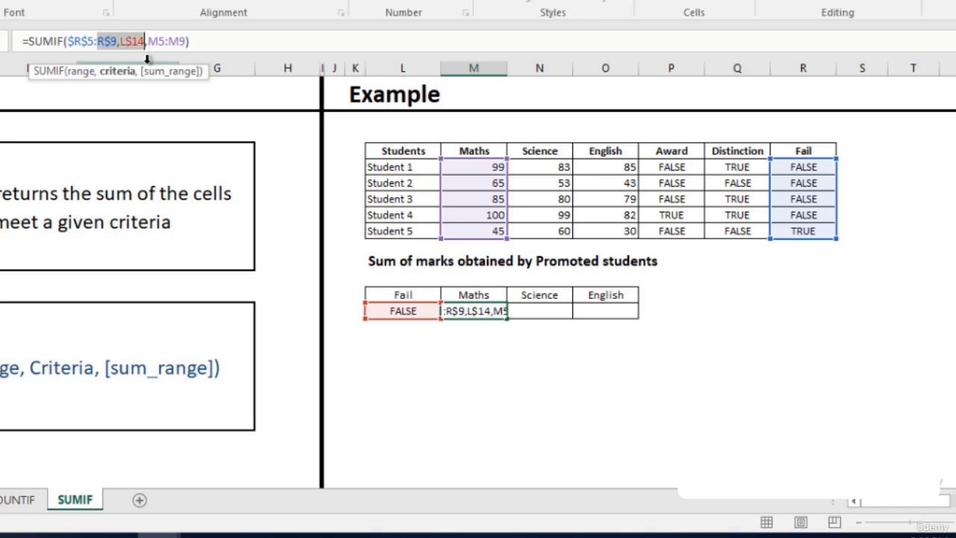
pyautogui.hotkey('shift', 'Right')
pyautogui.hotkey('shift', 'Right')
pyautogui.hotkey('shift', 'Right')
pyautogui.hotkey('shift', 'Right')
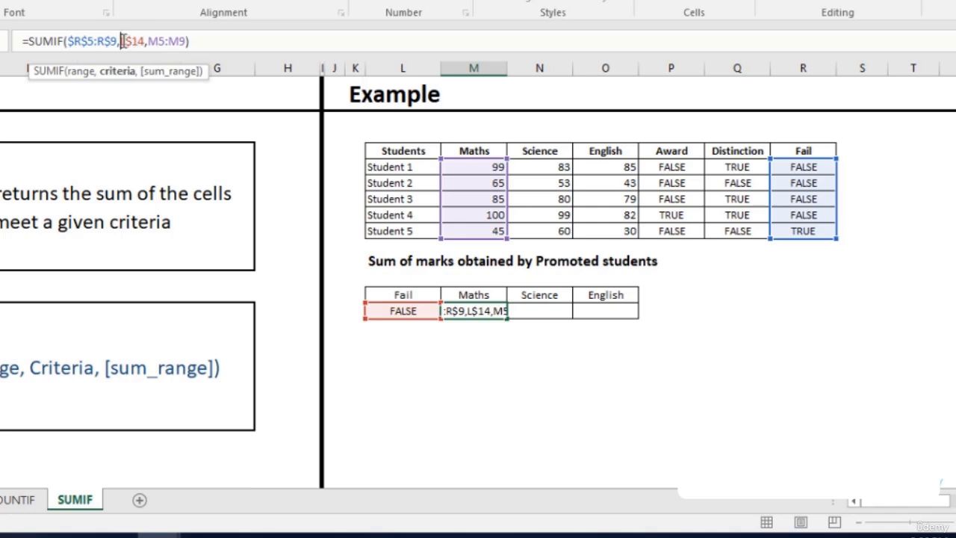
pyautogui.press('F4')
pyautogui.press('F4')
pyautogui.press('F4')
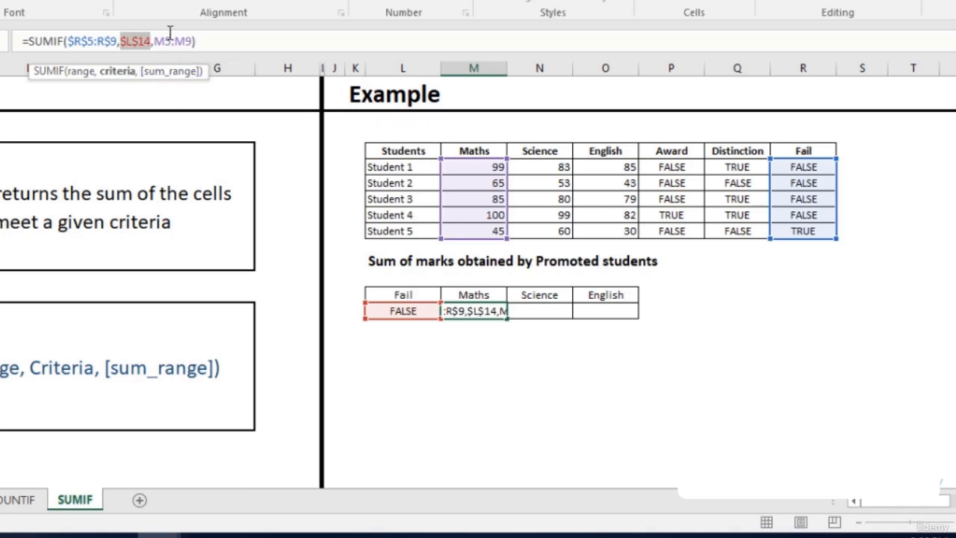
pyautogui.press('End')
pyautogui.press('Return')
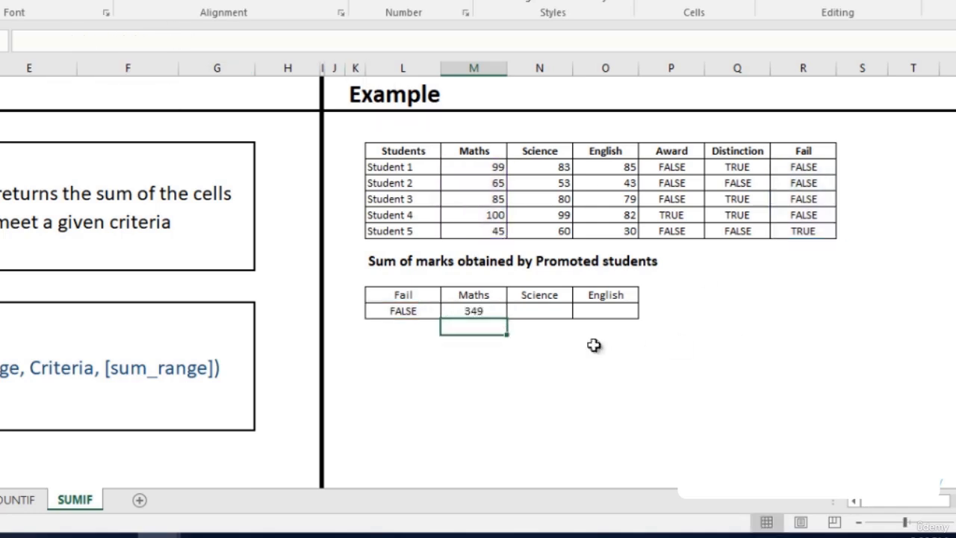
# Fill the Maths SUMIF formula across to the Science and English total cells.
pyautogui.click(473, 311)
pyautogui.moveTo(517, 327); pyautogui.dragTo(611, 311)
pyautogui.click(595, 369)
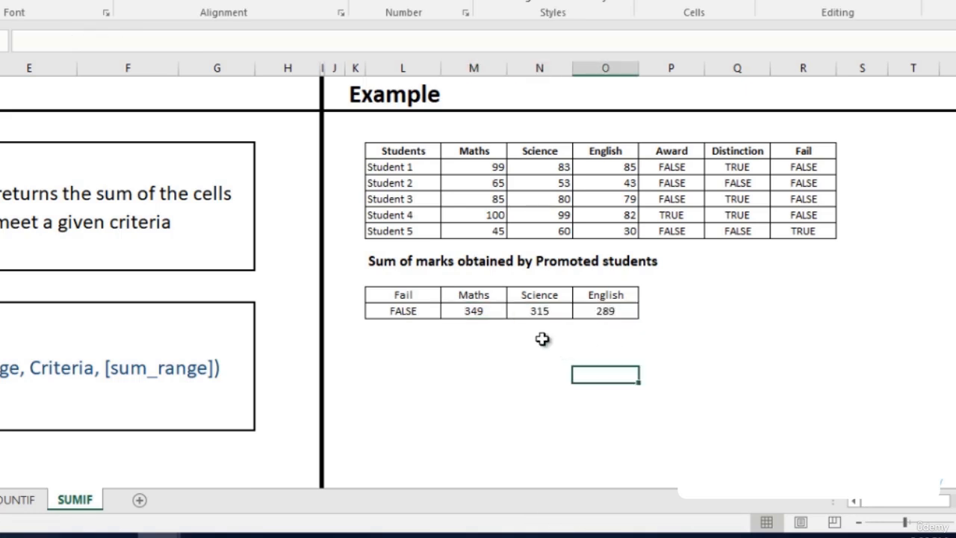